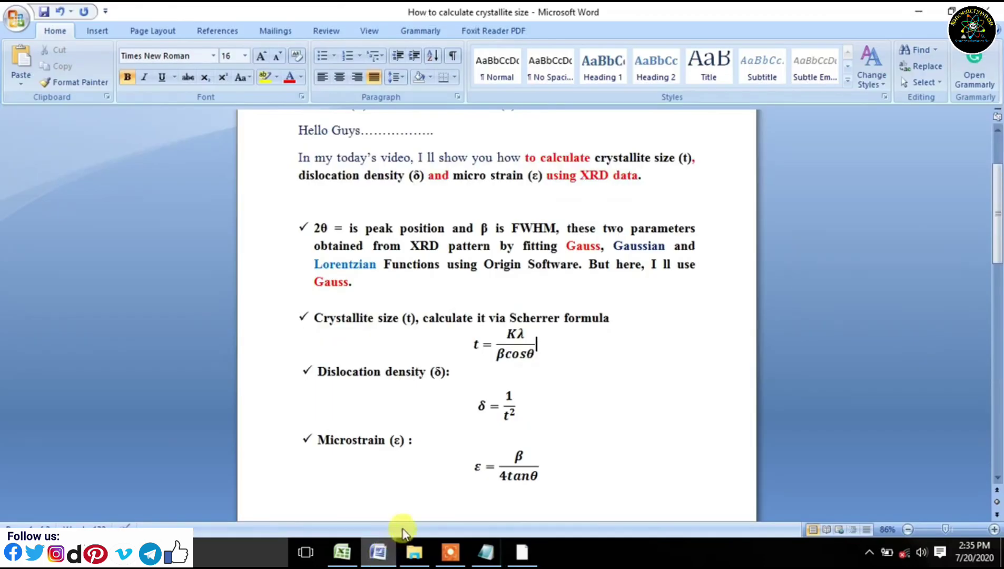
Switch to Excel, paste the ten copied peak positions under the 2θ header from E7, and return to the OriginPro fit results
left_click(344, 554)
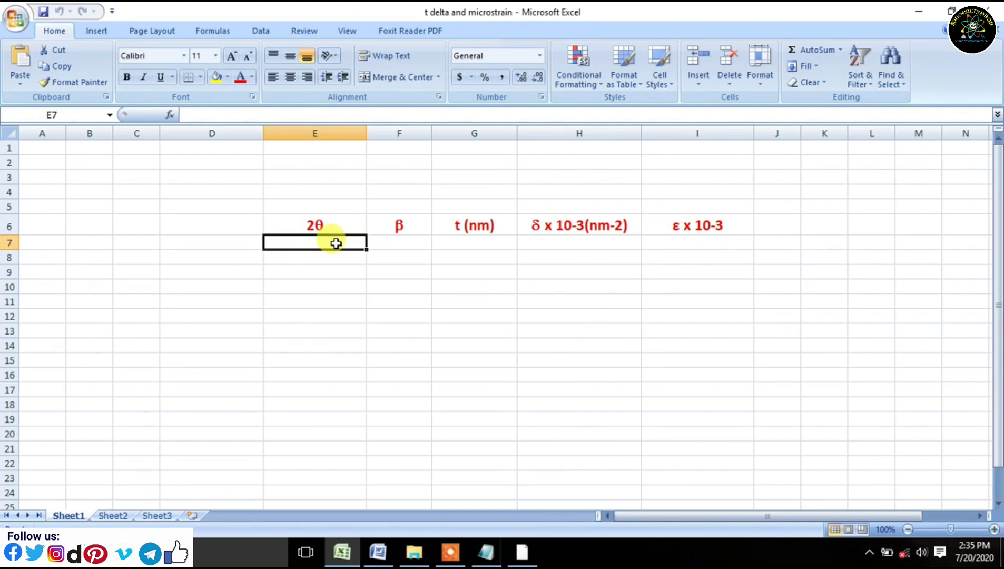
type("18.39136 30.29522 35.68675 35.74612 43.36907 53.84073 57.40372 63.02756 74.71344 90.47657")
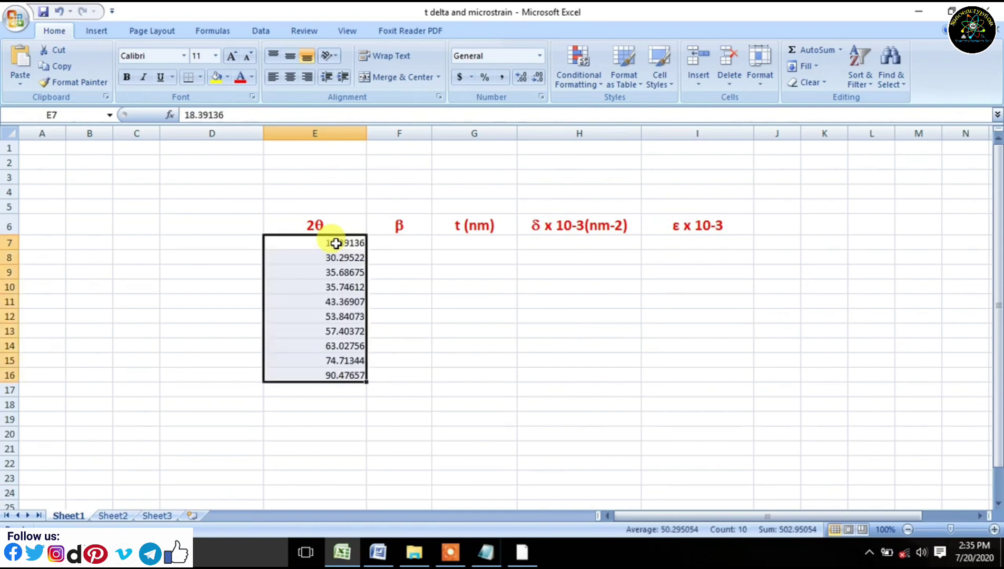
left_click(519, 556)
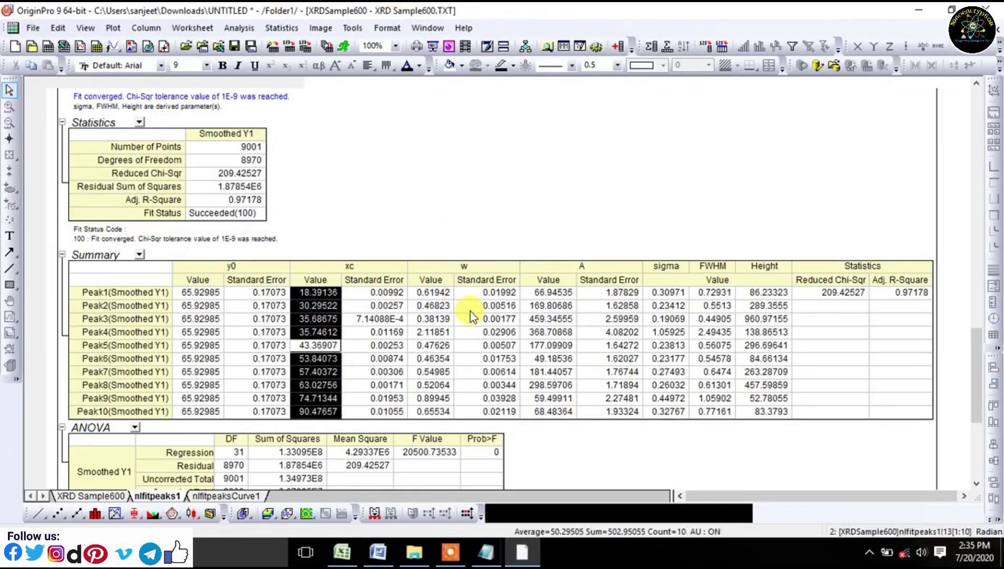
left_click_drag(481, 294, 498, 417)
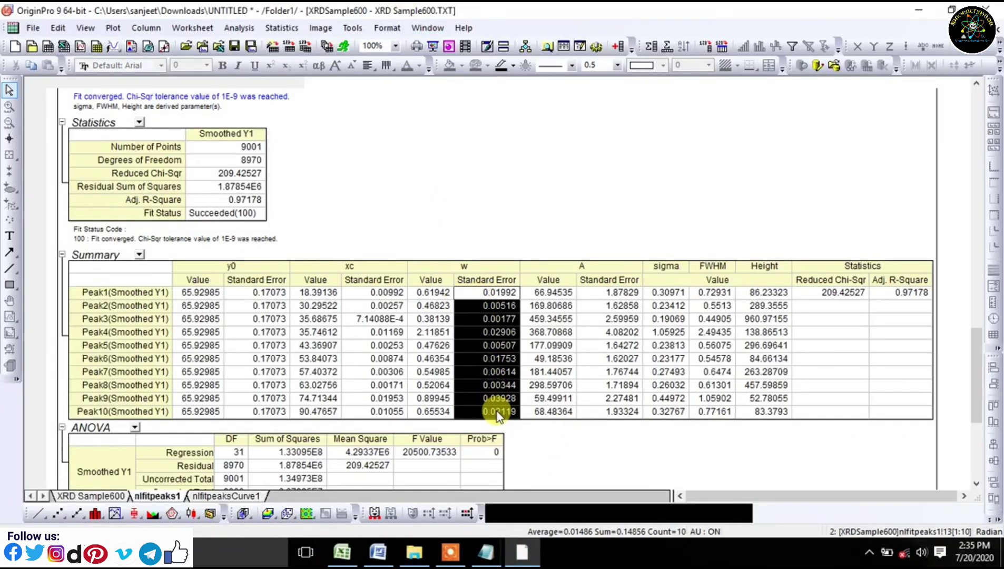
right_click(490, 369)
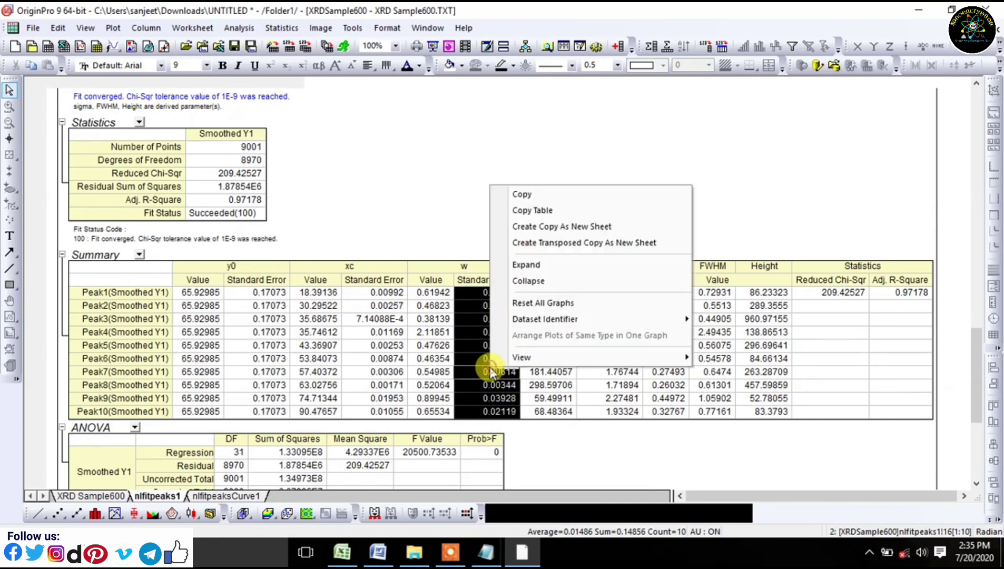
left_click(529, 198)
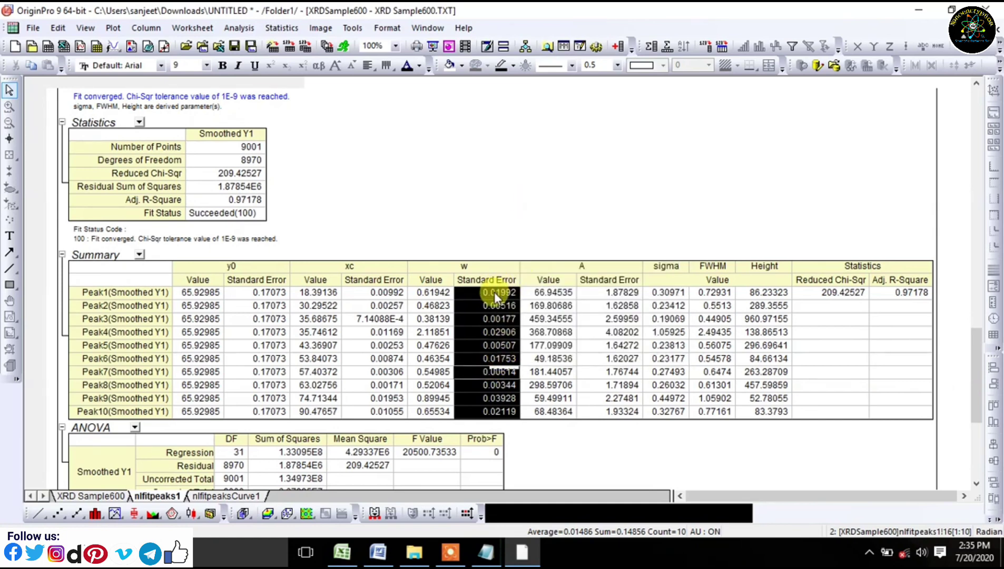
left_click(533, 293)
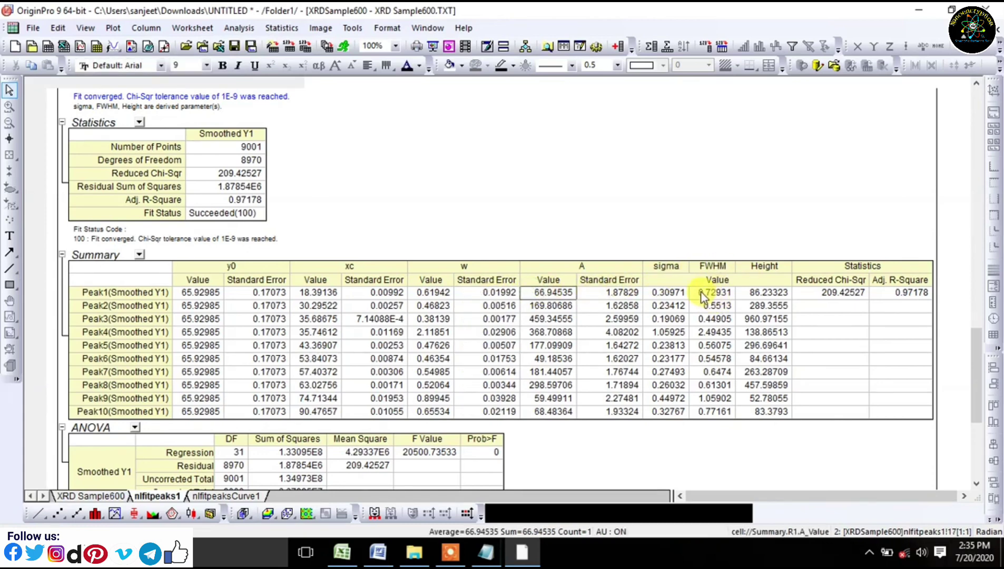
Copy the FWHM values of all ten peaks from the Summary table and paste them into the Excel sheet's β column from F7
left_click_drag(700, 292, 715, 412)
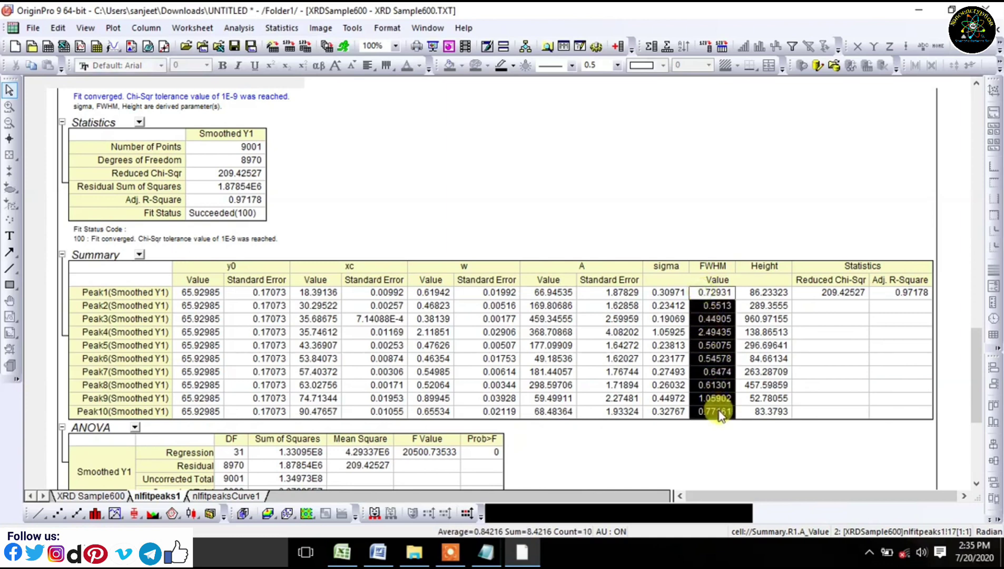
right_click(713, 368)
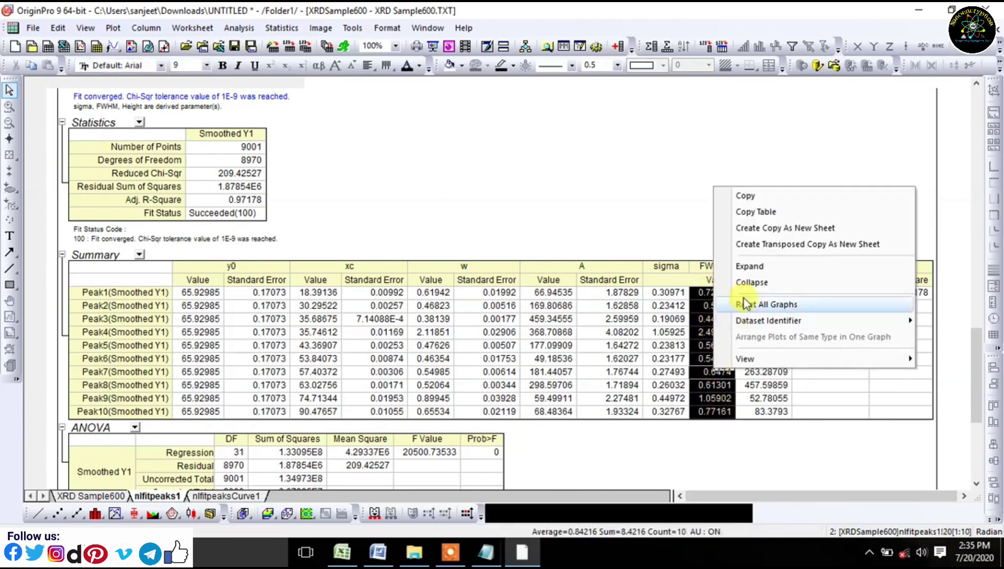
left_click(752, 201)
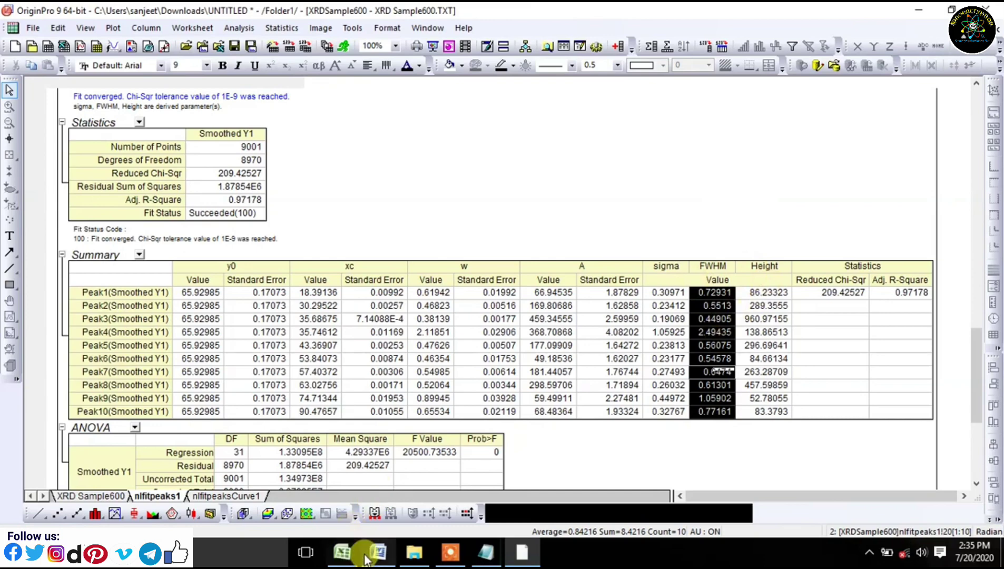
left_click(342, 553)
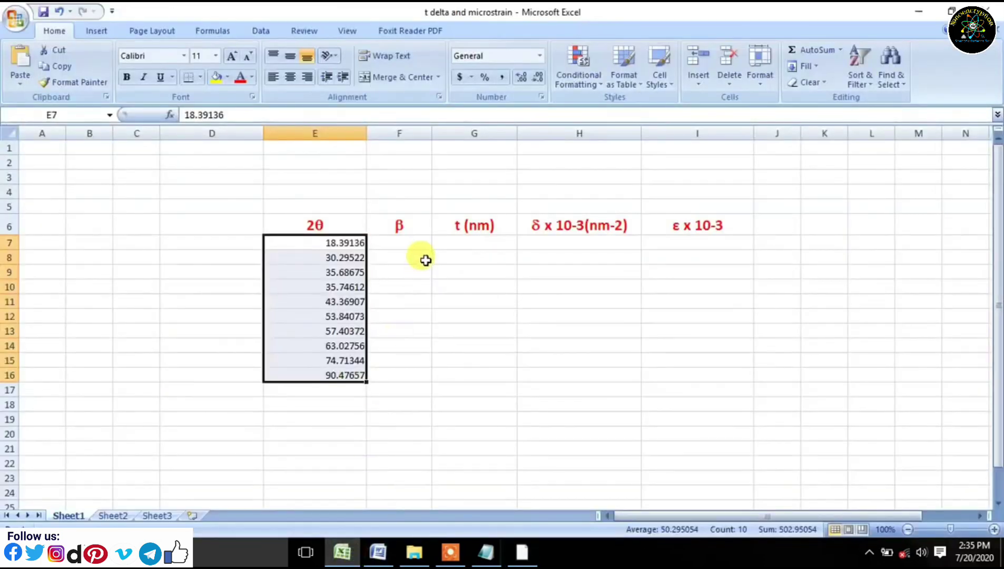
left_click(400, 245)
right_click(401, 248)
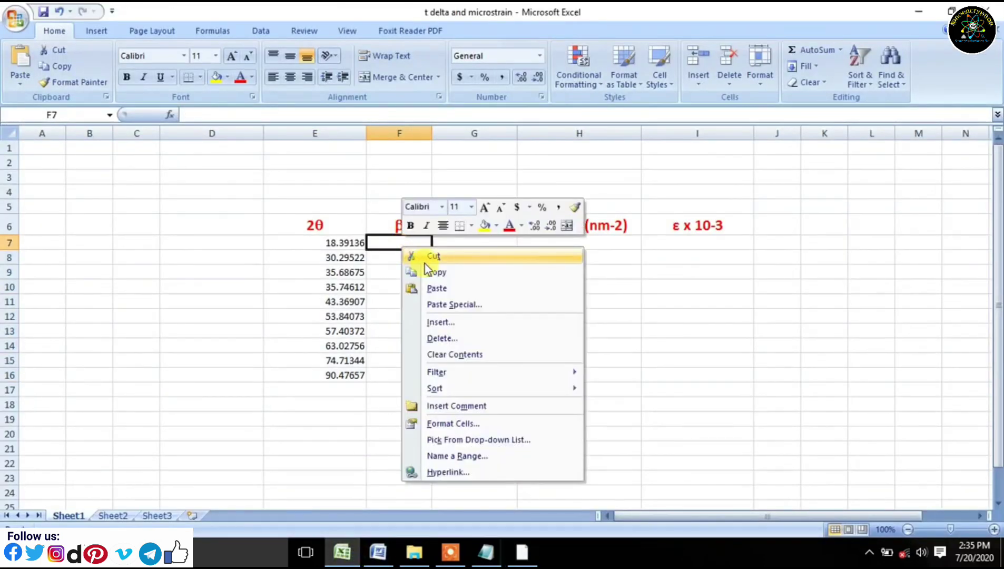
left_click(440, 290)
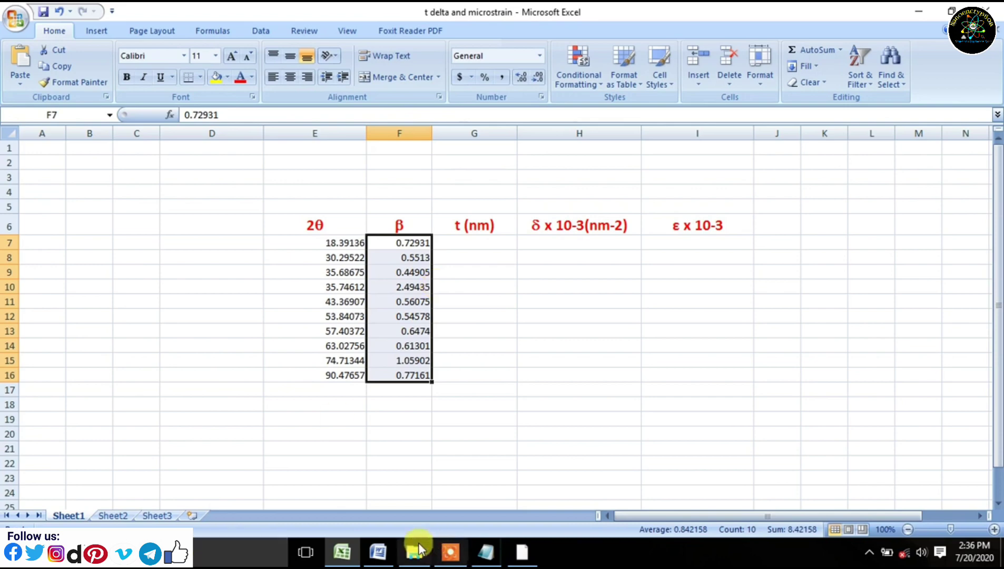
Consult the Scherrer formula in the Word document, then start the t (nm) formula in Excel cell G7 with =(0.94*0.15406)
left_click(385, 554)
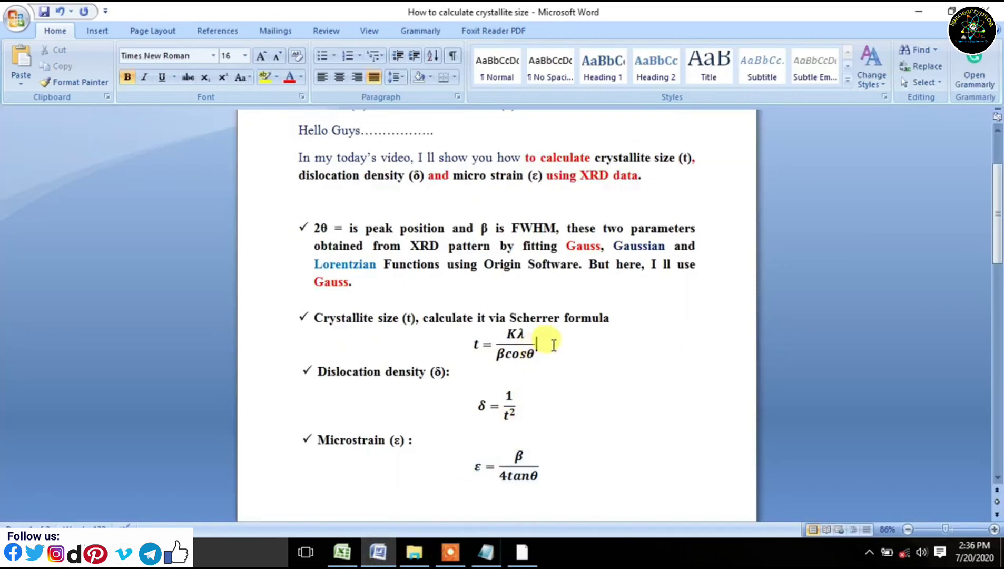
left_click_drag(540, 341, 490, 352)
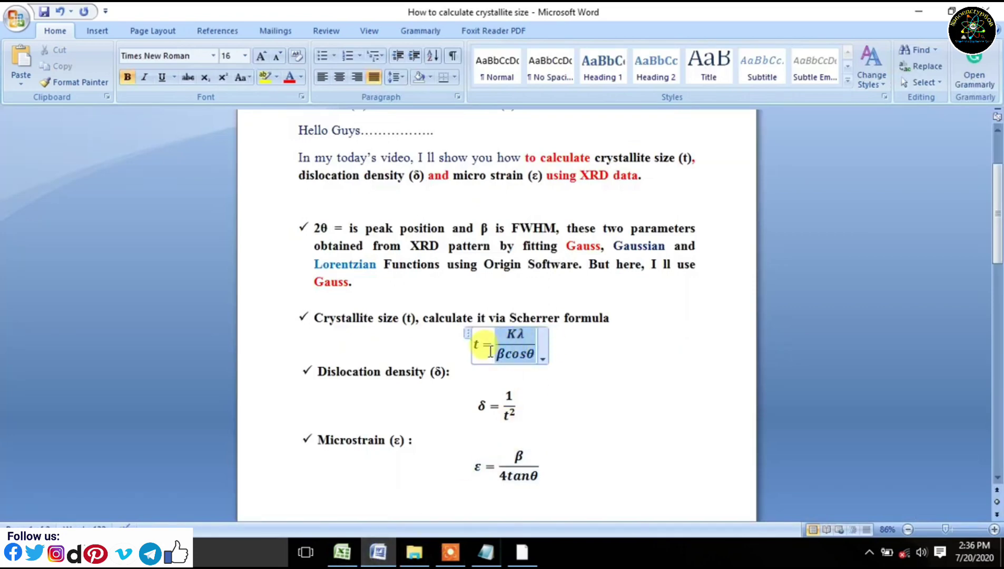
left_click(591, 354)
left_click(342, 552)
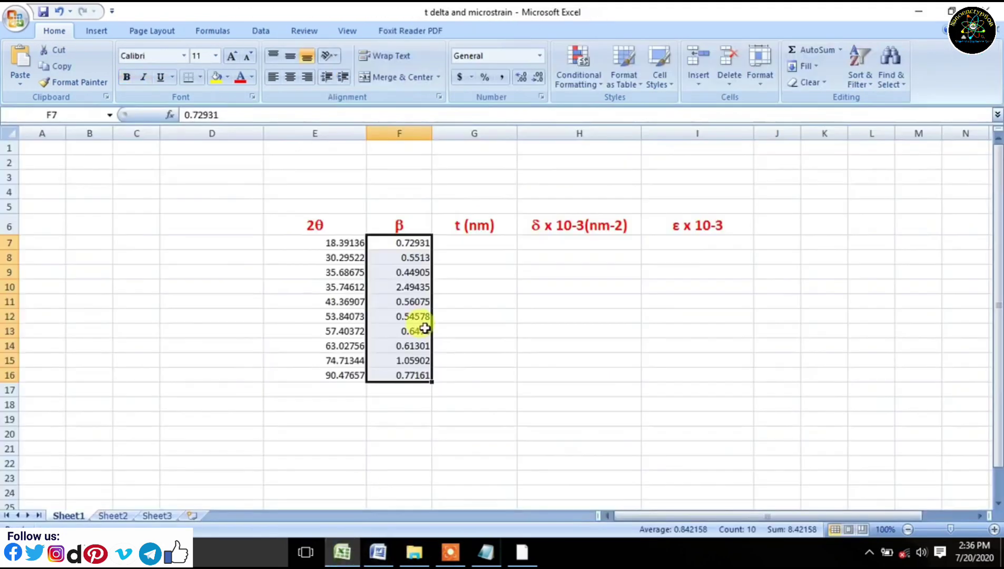
left_click(461, 246)
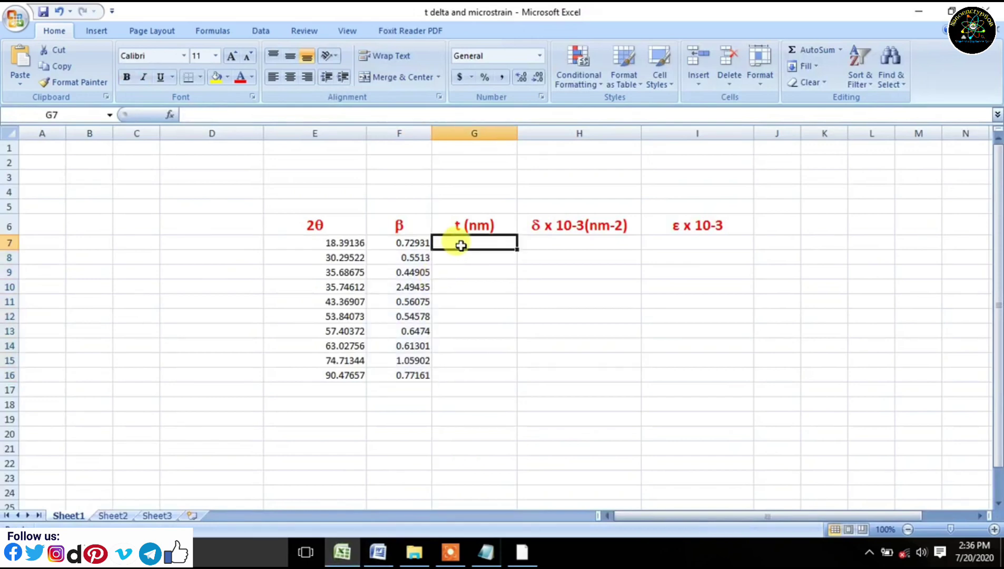
type("=")
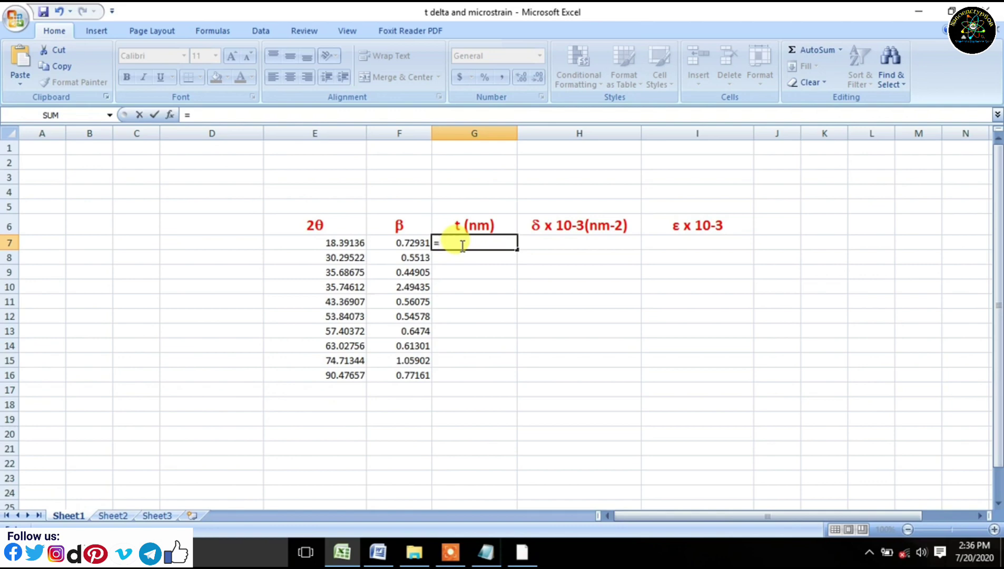
type("0.9")
type("4*0.1")
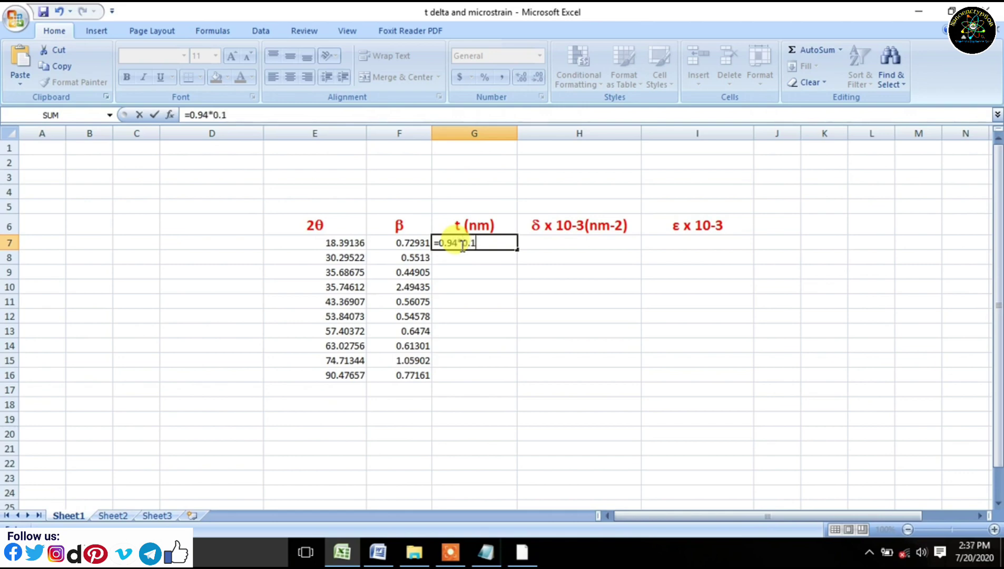
type("5406)")
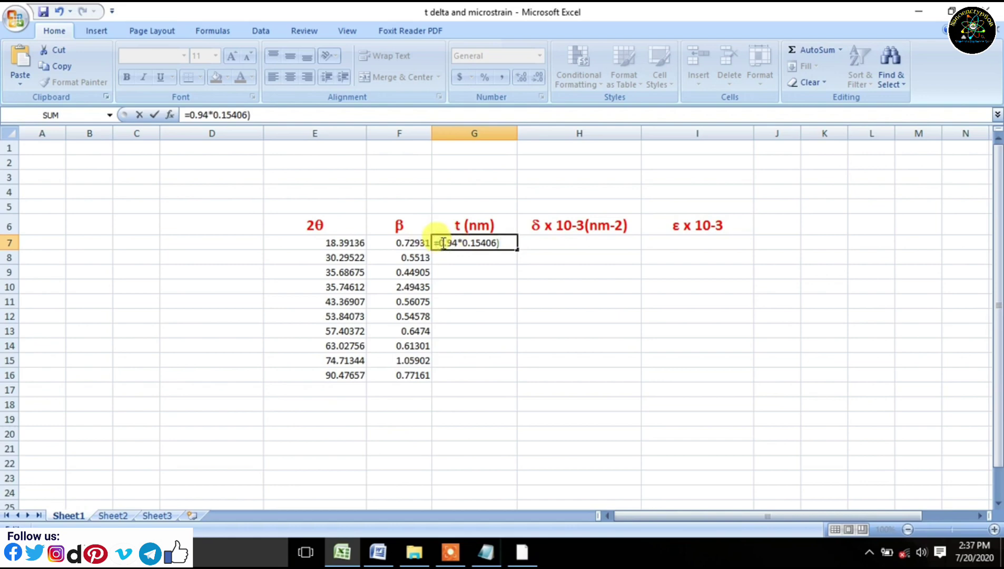
left_click(442, 242)
type("(")
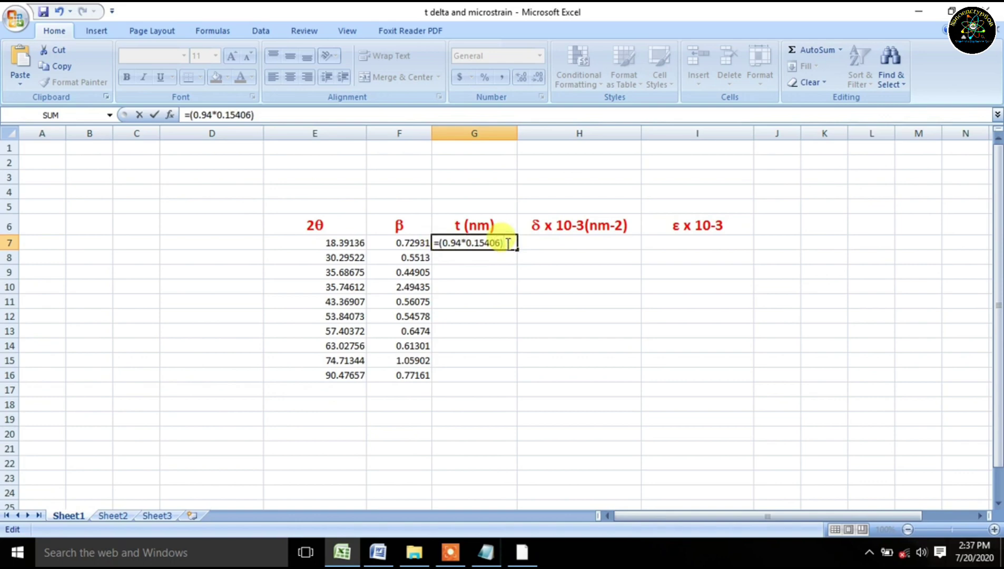
Complete the G7 formula by dividing the numerator by (RADIANS(F7)*COS(RADIANS(E7/2))) and enter it
type("/(ra")
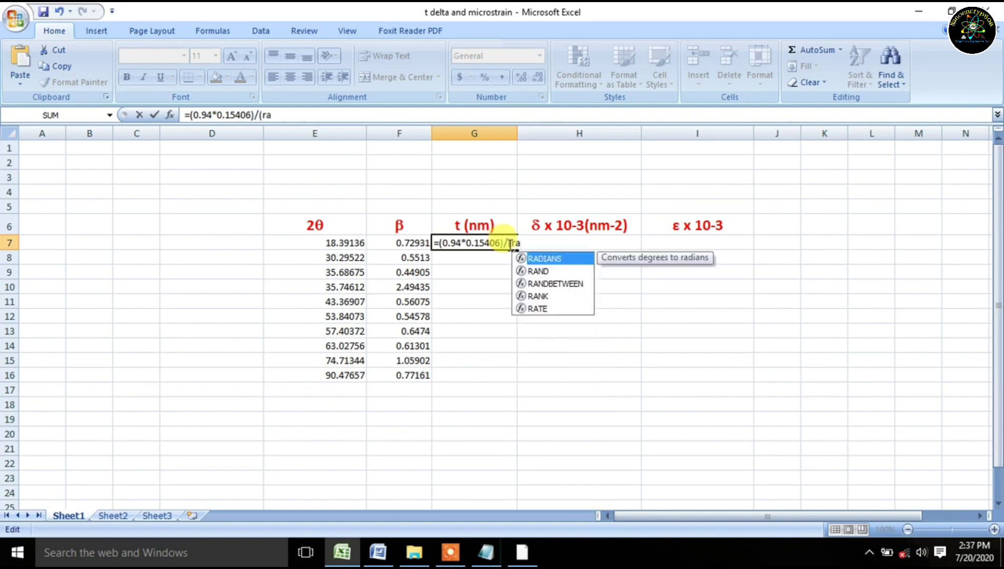
double_click(546, 258)
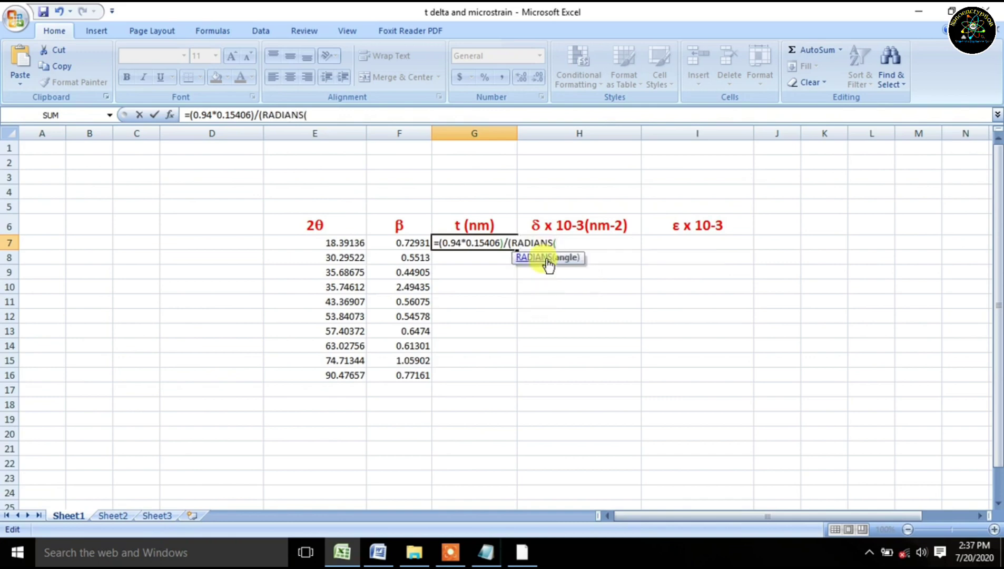
left_click(395, 243)
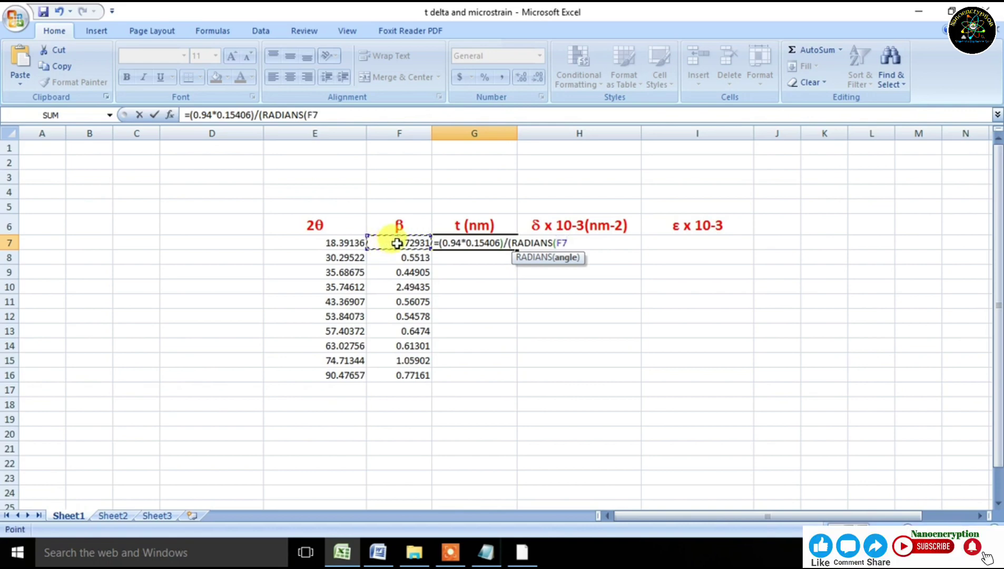
type(")")
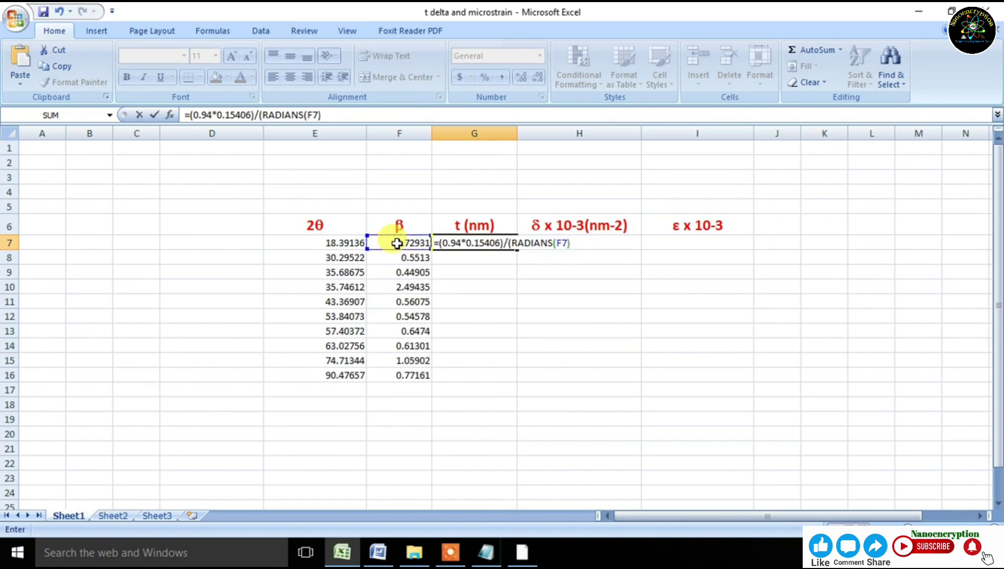
type("*cos")
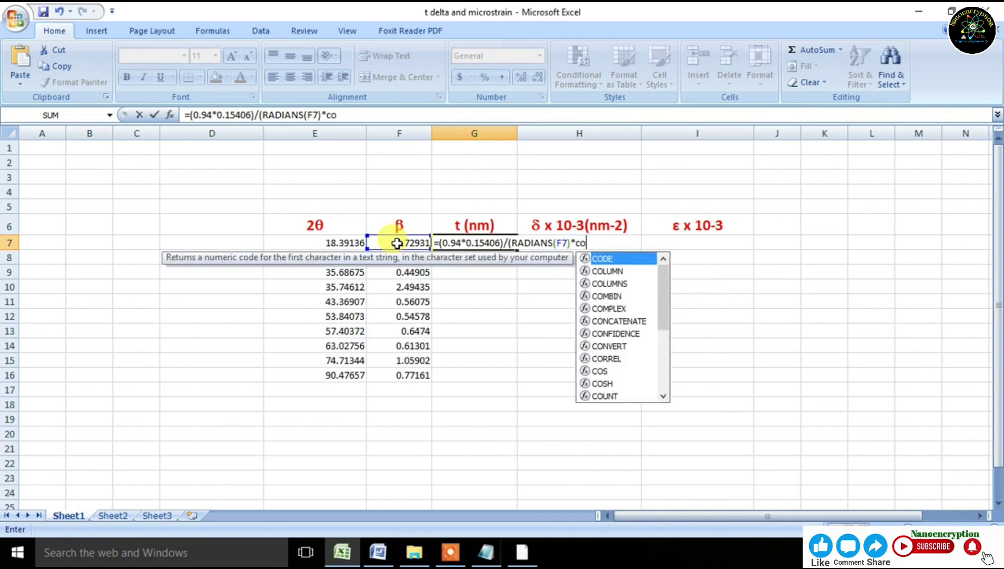
double_click(601, 259)
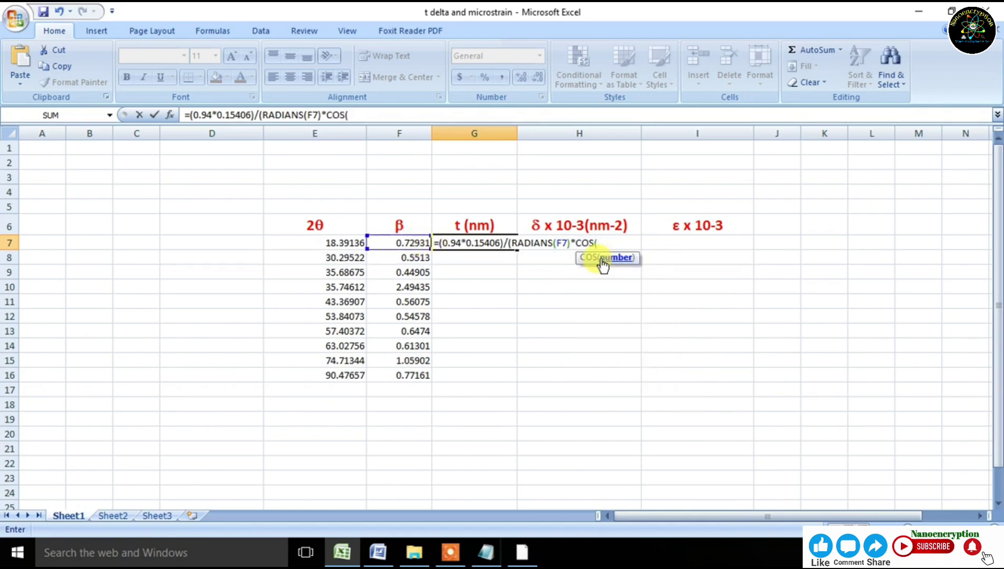
type("ra")
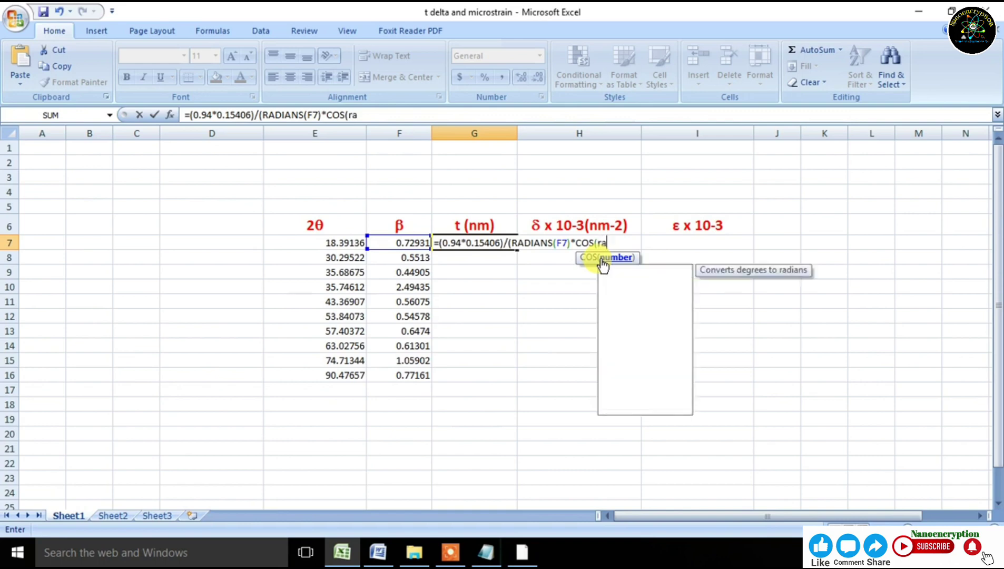
double_click(633, 273)
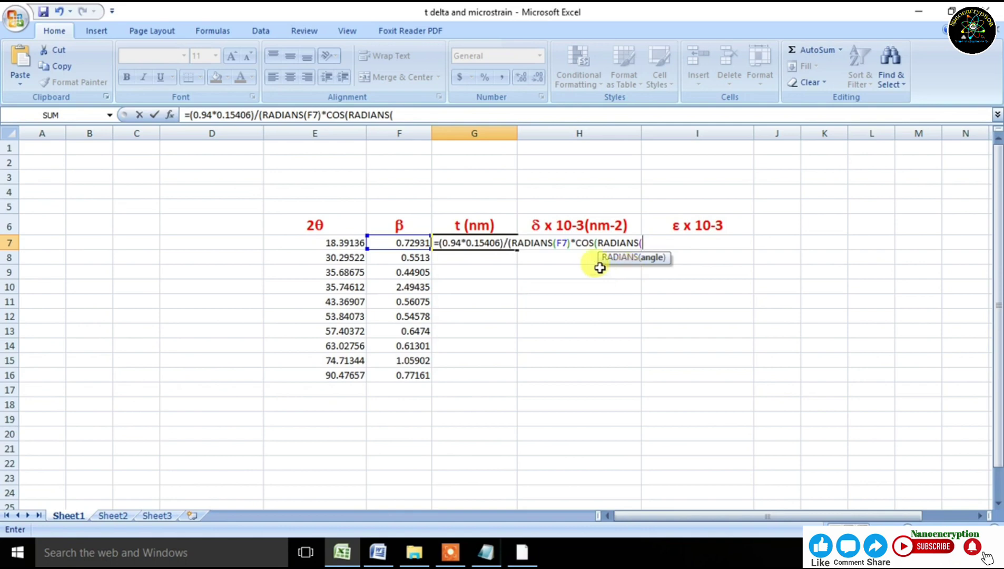
left_click(342, 244)
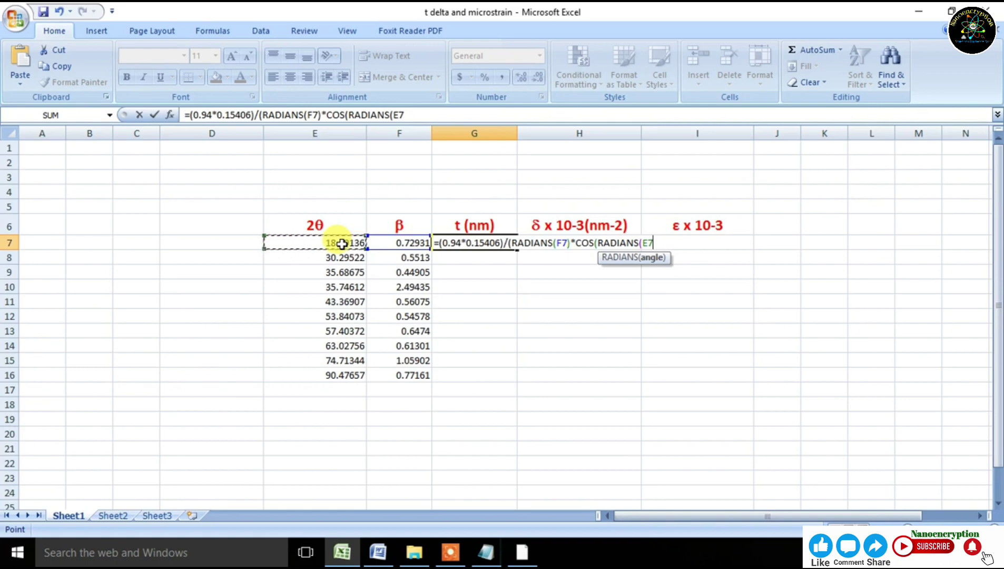
type("/2)")
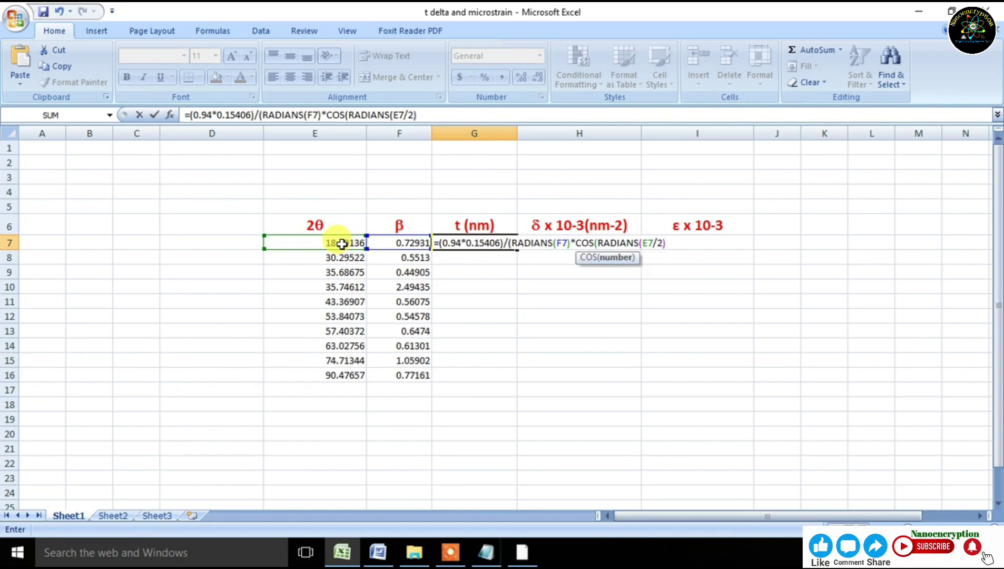
type("))")
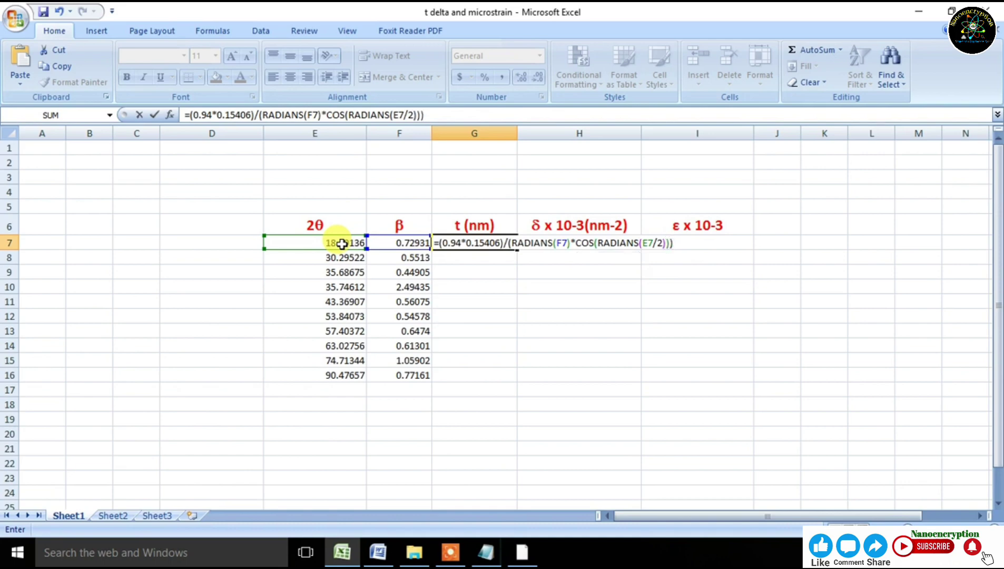
key("Return")
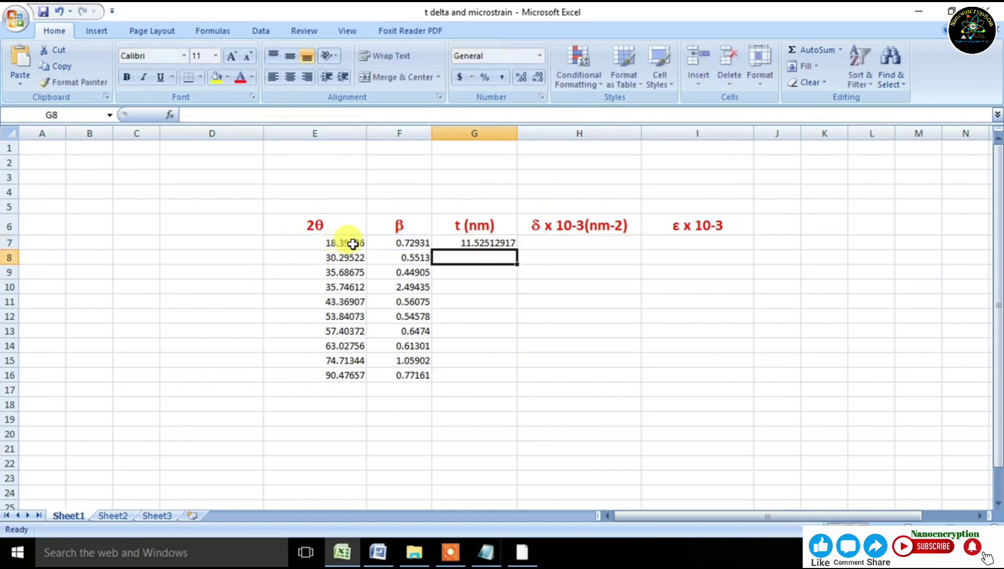
Fill the crystallite size formula from G7 down to G16 for the remaining peaks
left_click(502, 242)
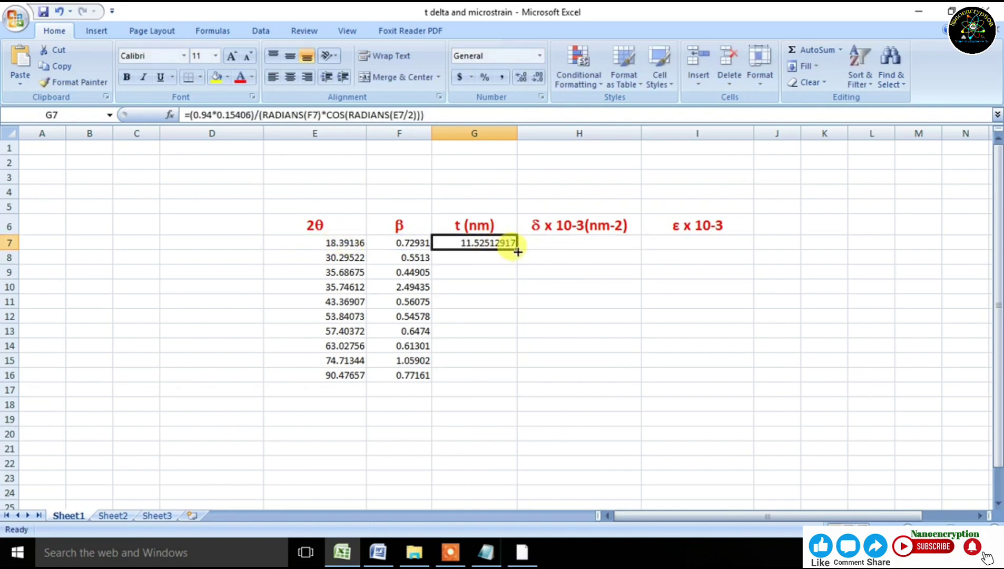
left_click_drag(518, 252, 510, 380)
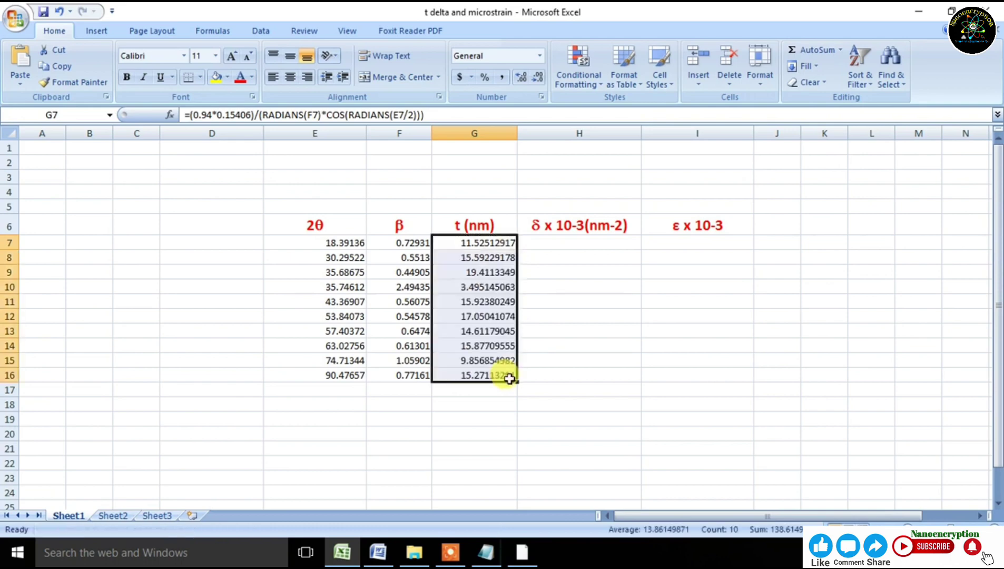
Enter the dislocation density formula =(1/G7^2)*10^3 in cell H7 and fill it down to H16
left_click(540, 242)
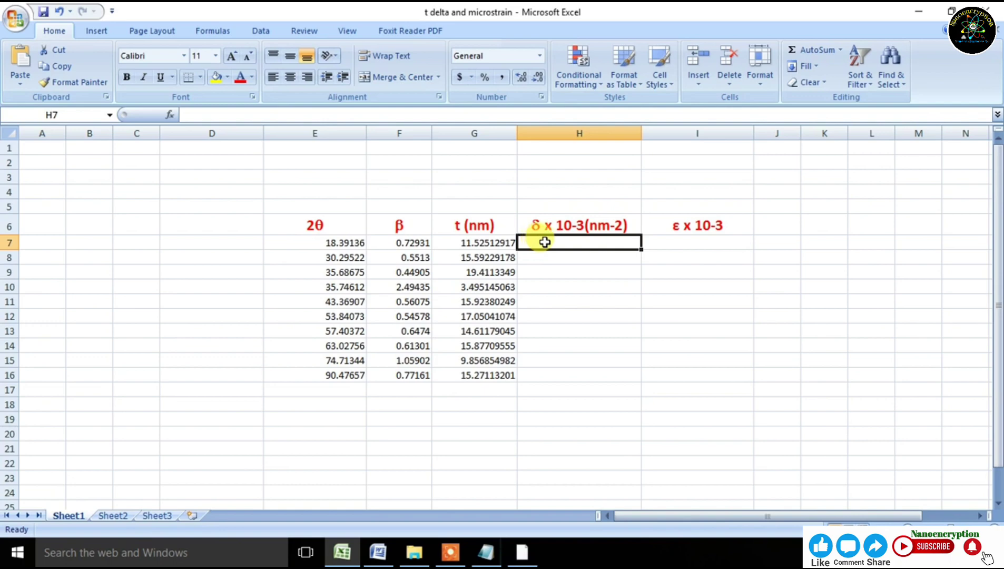
type("=")
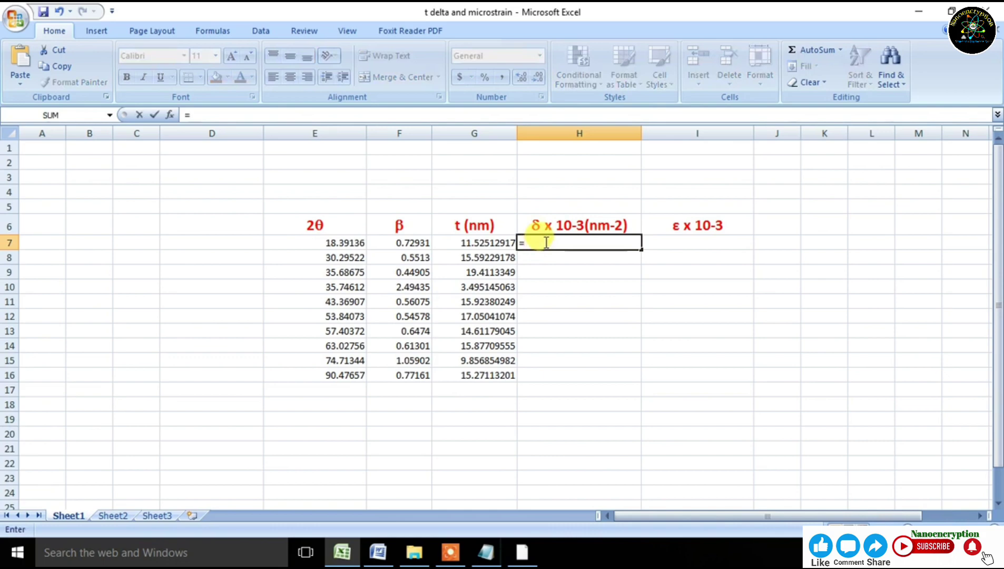
type("1")
key("BackSpace")
type("(1/")
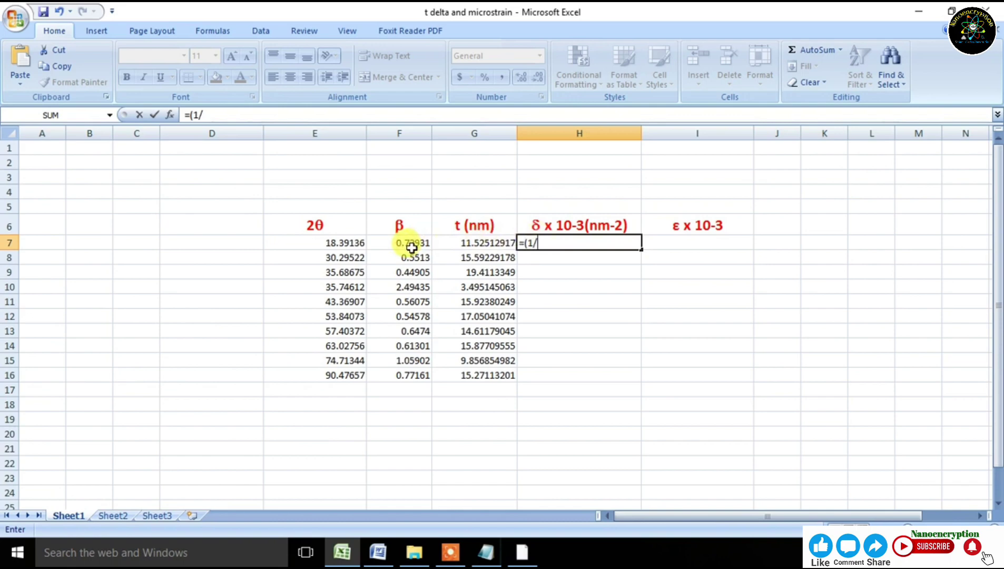
left_click(476, 246)
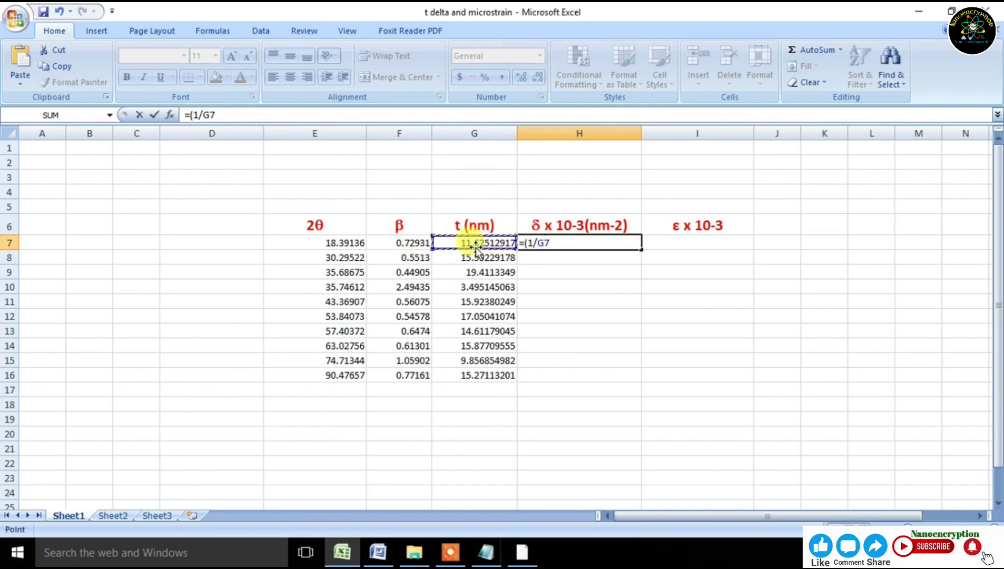
type("^2)")
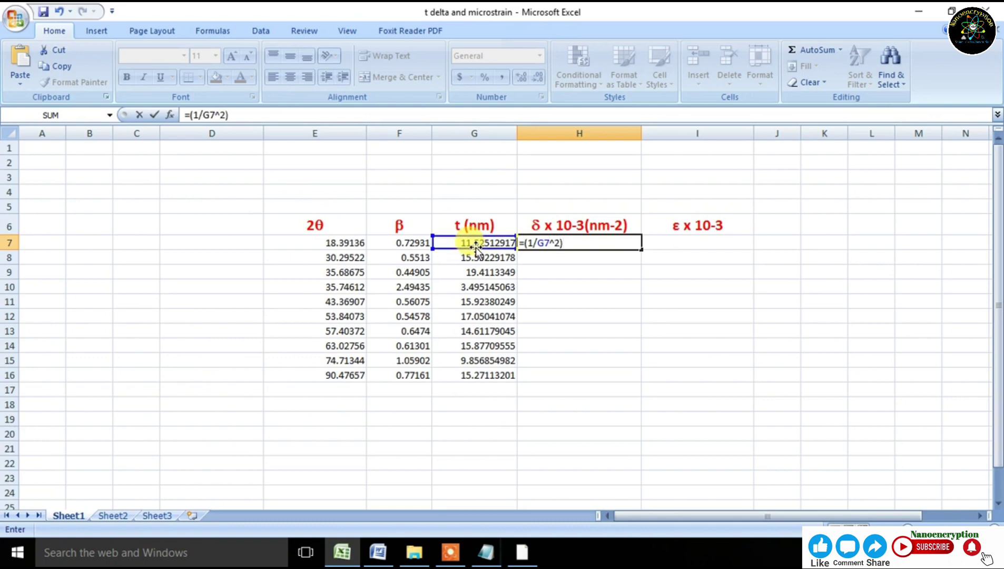
type("*10^3")
key("Return")
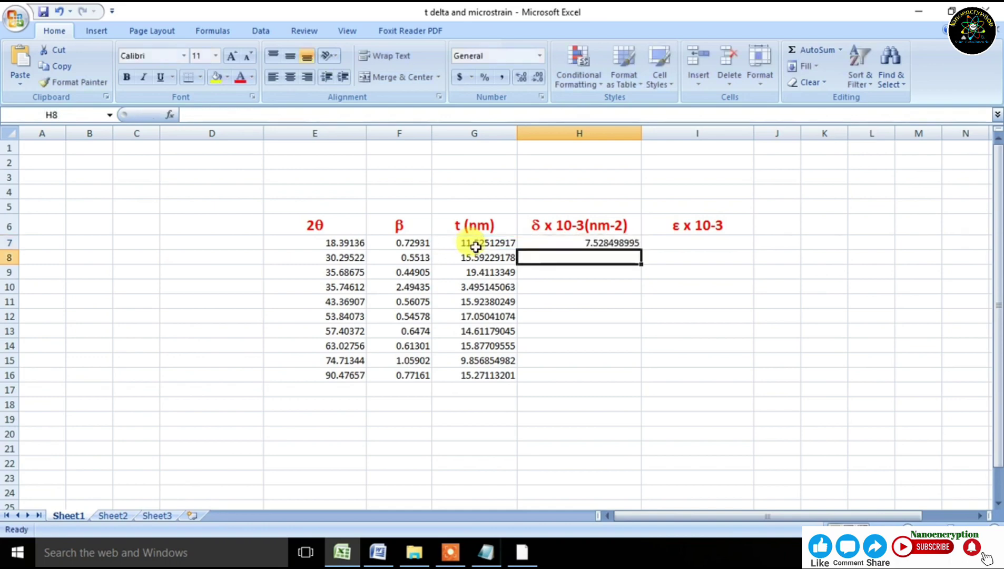
left_click(556, 242)
left_click_drag(641, 249, 625, 378)
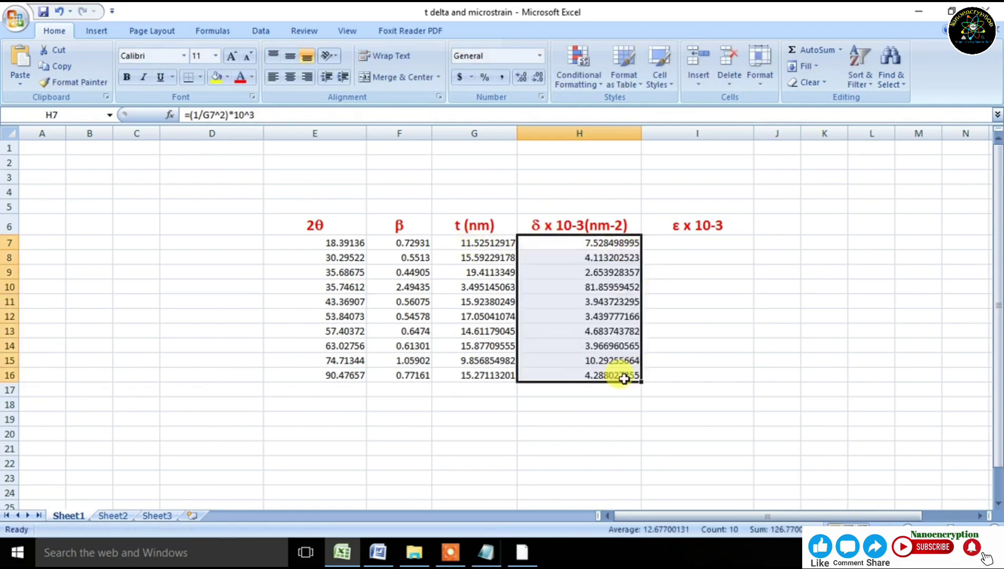
Start the microstrain formula in cell I7 with =((RADIANS(F7))/(4*TAN(RADIANS(
left_click(685, 244)
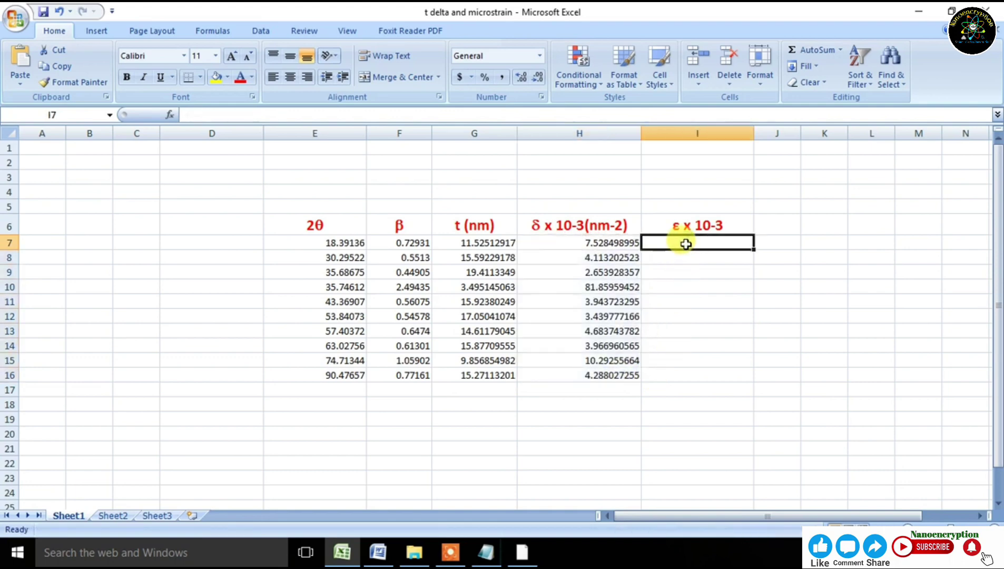
type("=")
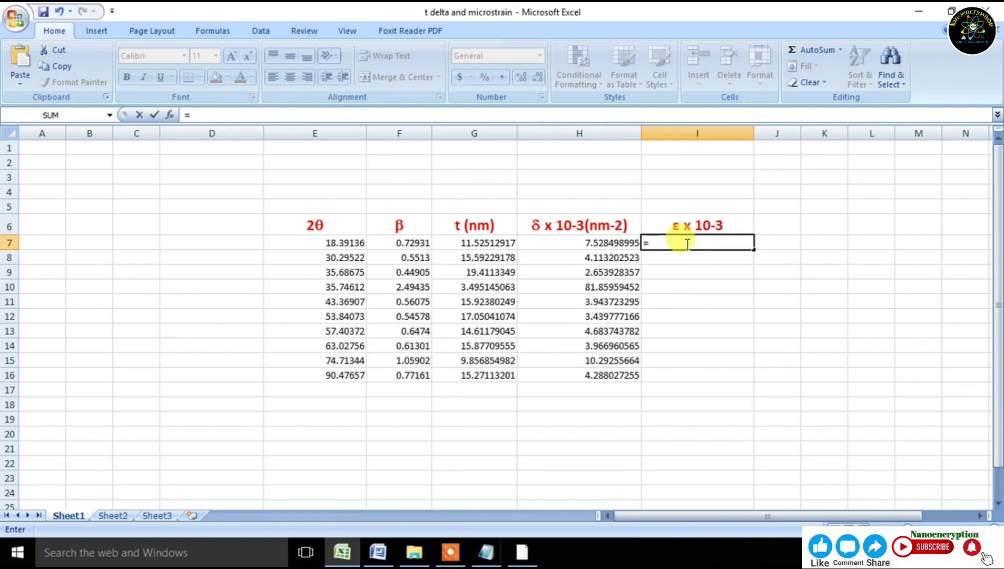
type("((ra")
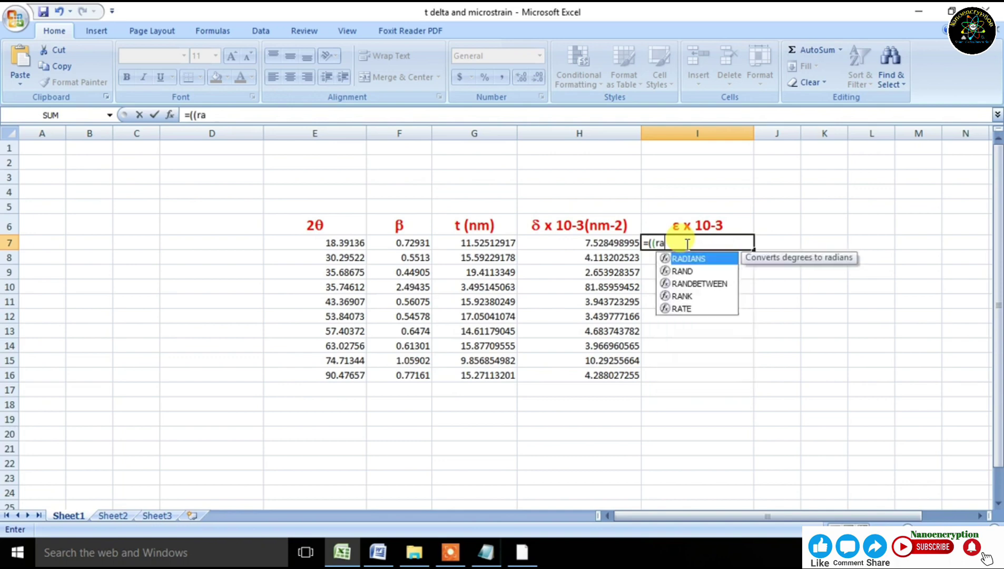
double_click(696, 258)
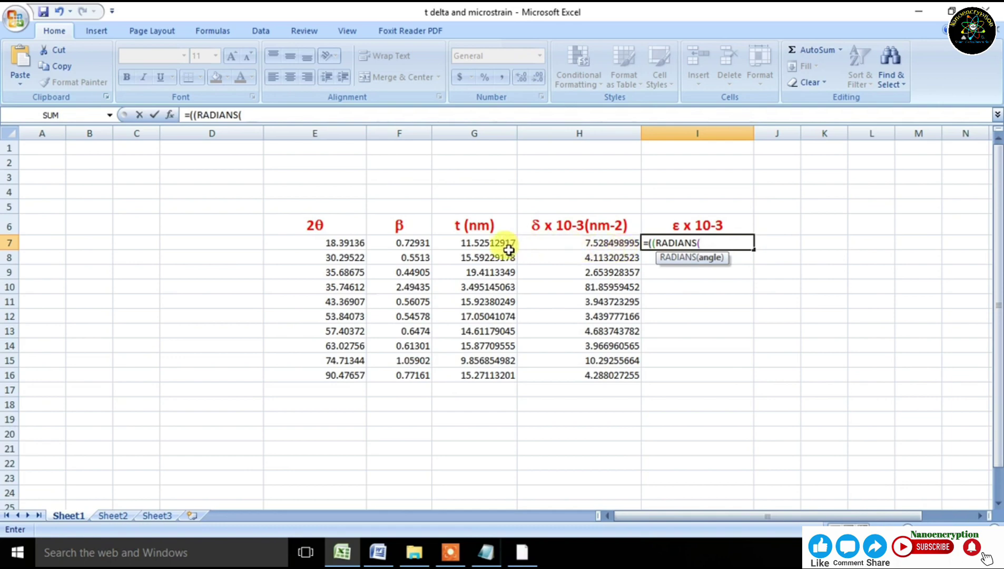
left_click(413, 244)
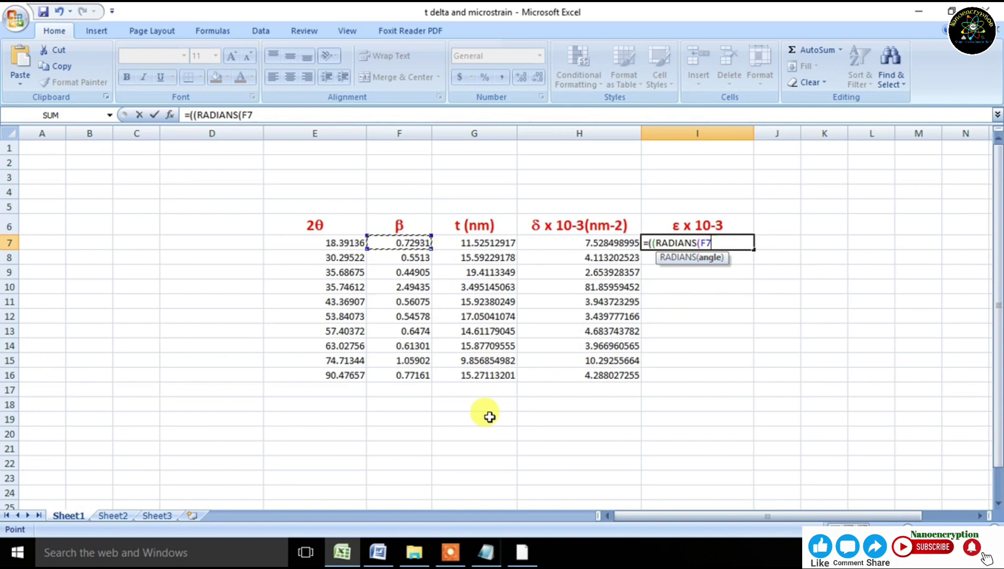
type("))")
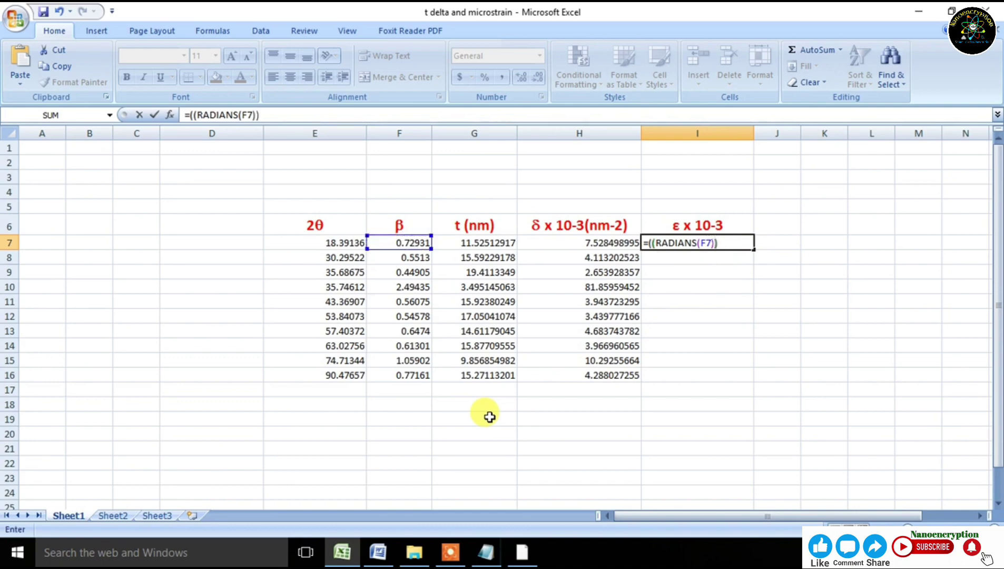
type("/(4")
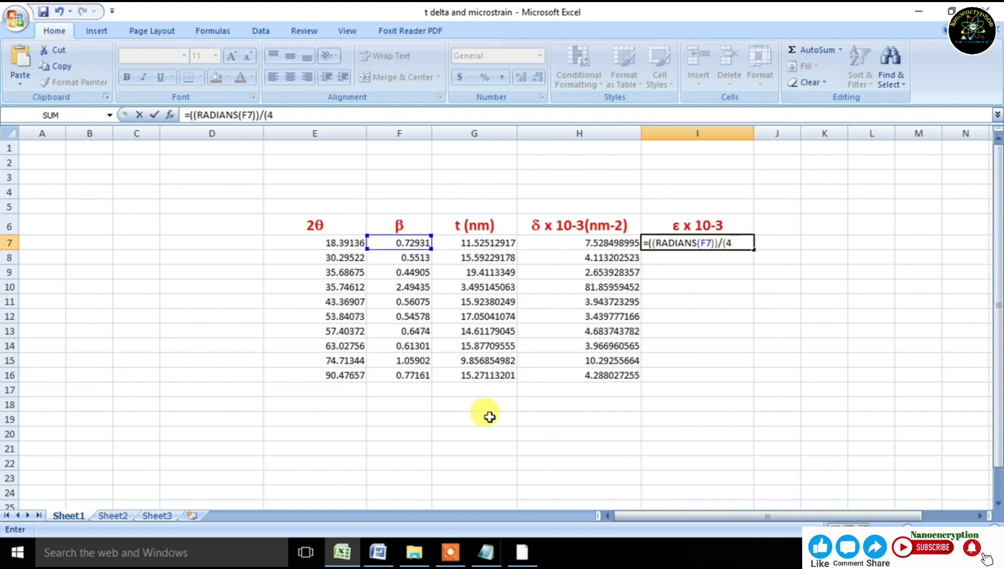
type("*tan")
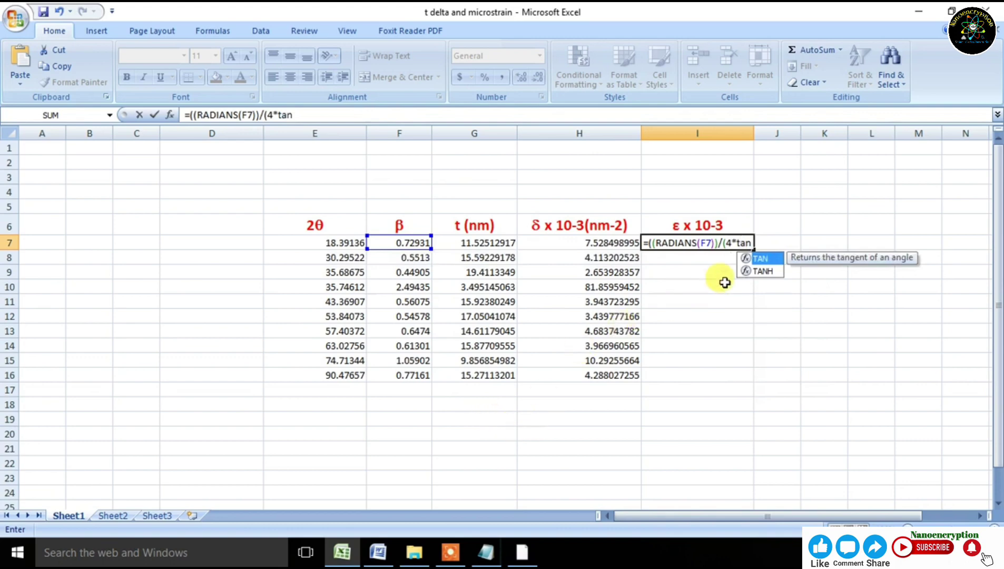
double_click(773, 261)
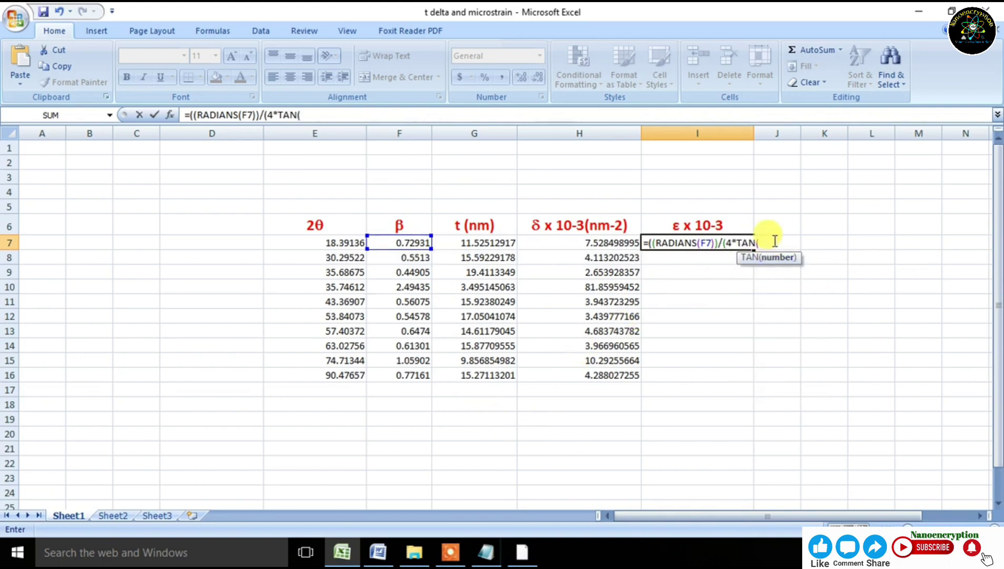
type("r")
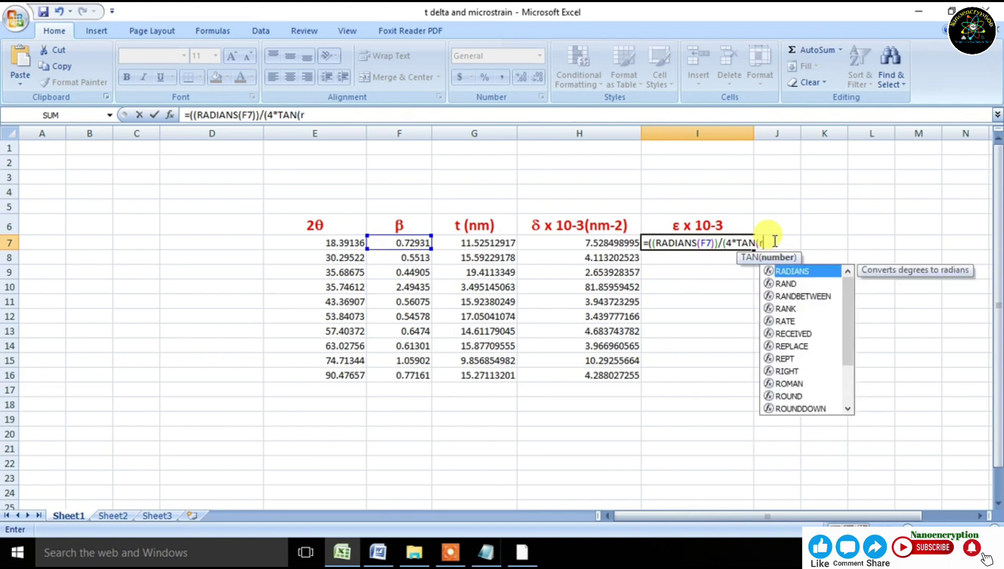
double_click(789, 272)
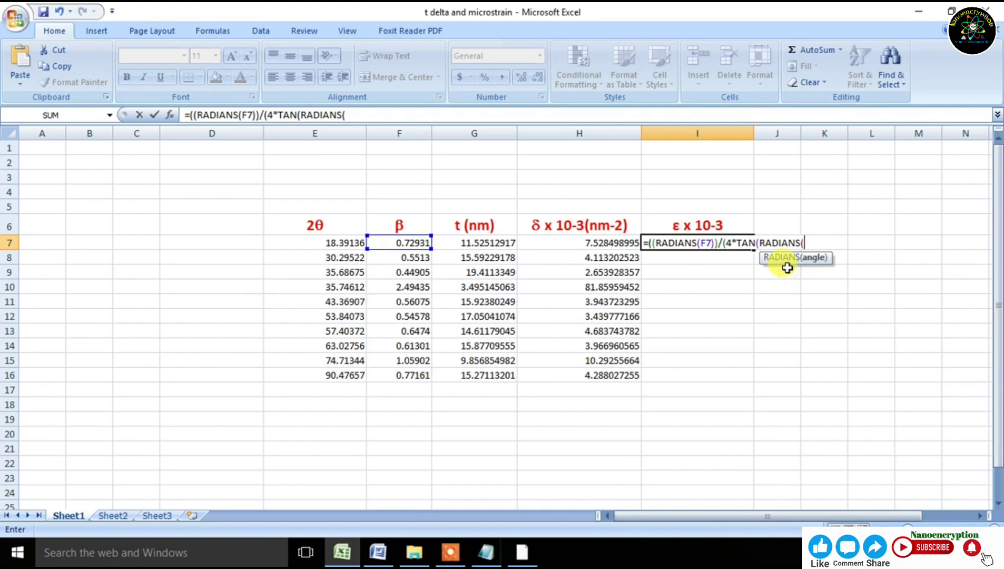
Check the microstrain formula in the Word document, then complete the I7 formula in Excel with E7/2))))*10^3 and enter it
left_click(384, 558)
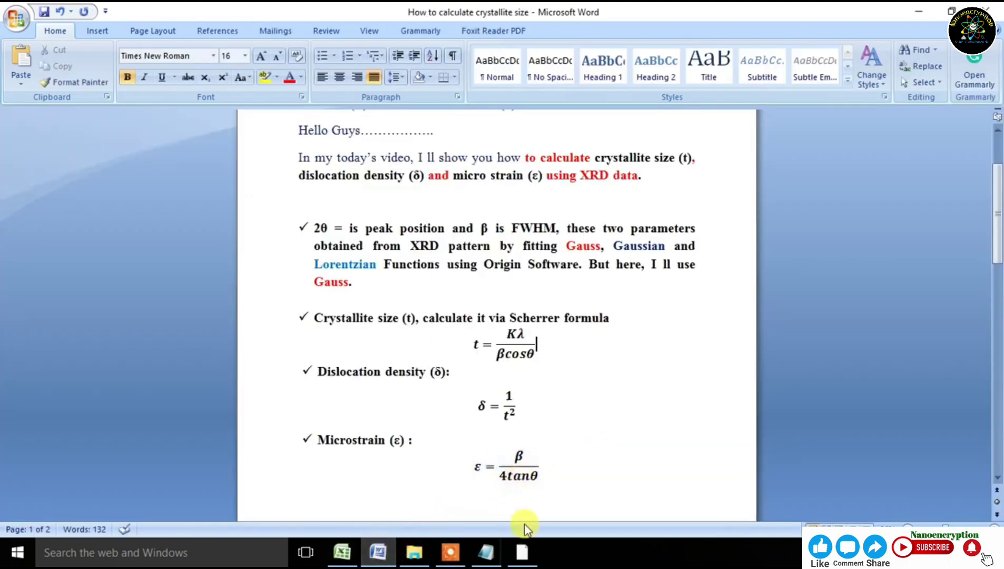
left_click(520, 552)
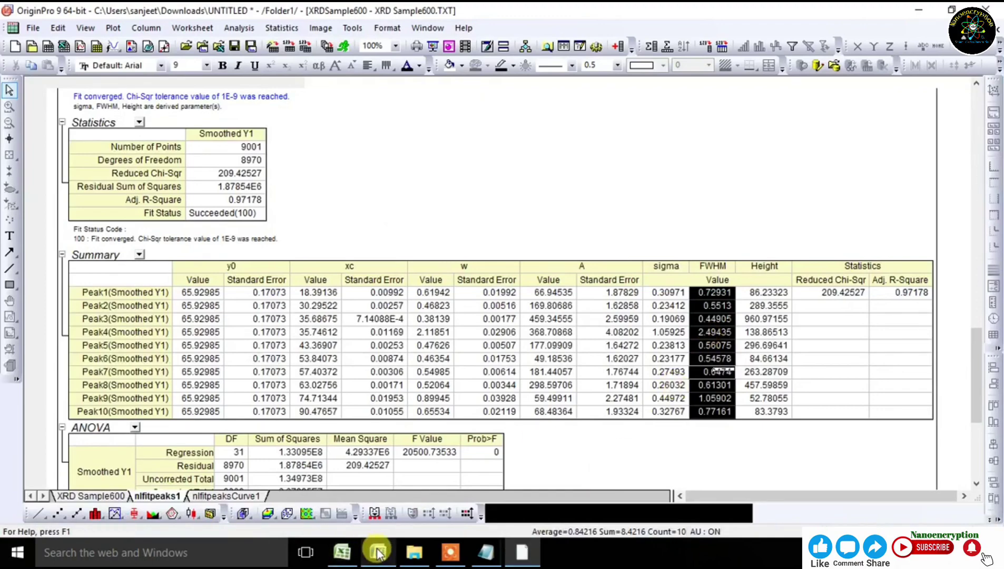
left_click(348, 557)
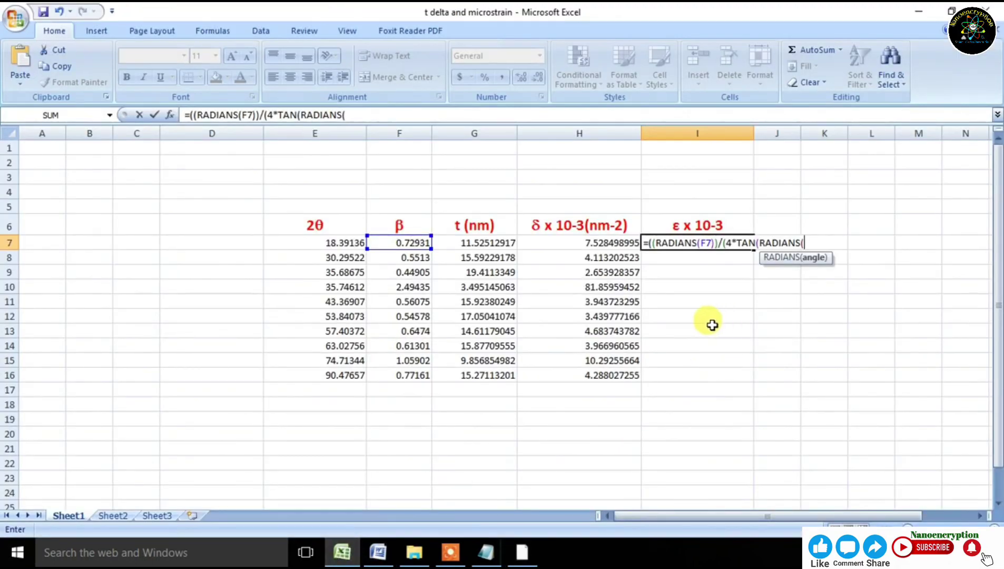
left_click(343, 243)
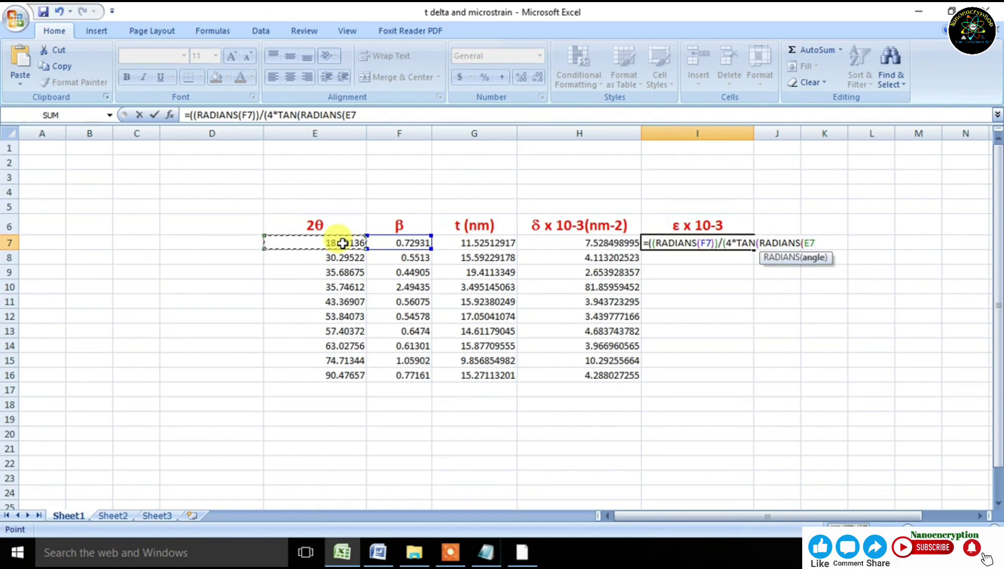
type("/2)))")
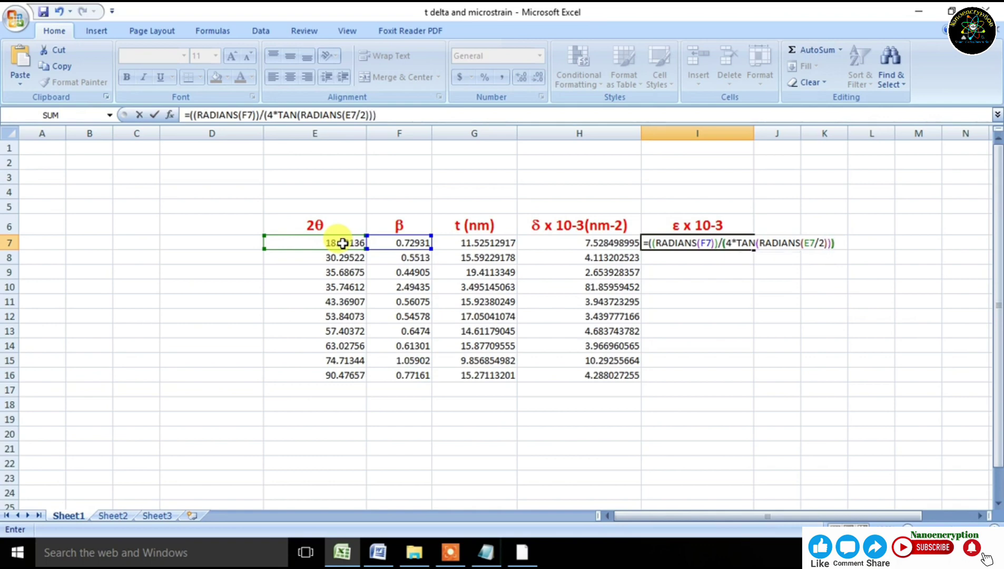
type(")*10^3")
key("Return")
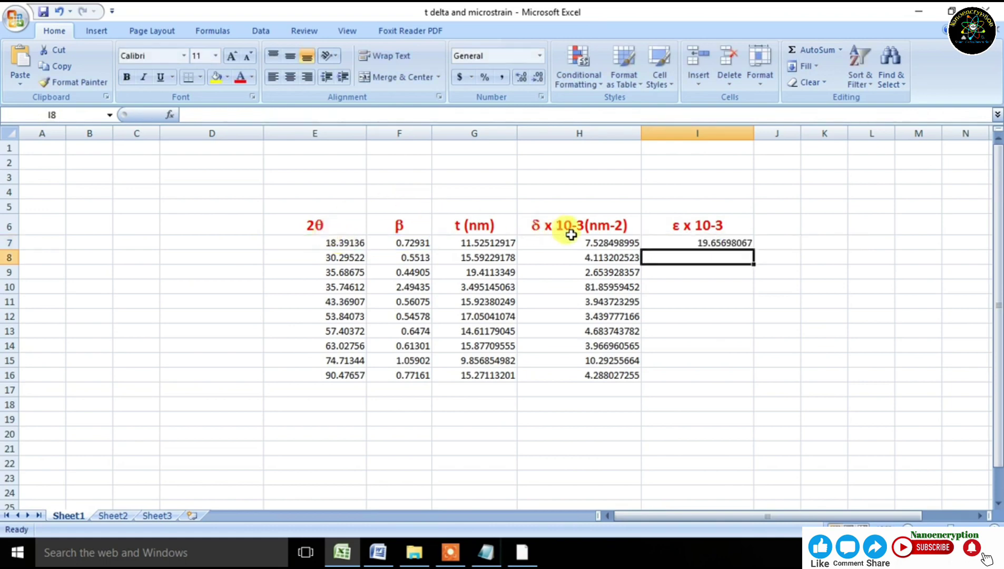
Fill the microstrain formula from I7 down to I16 for the remaining peaks
left_click(665, 241)
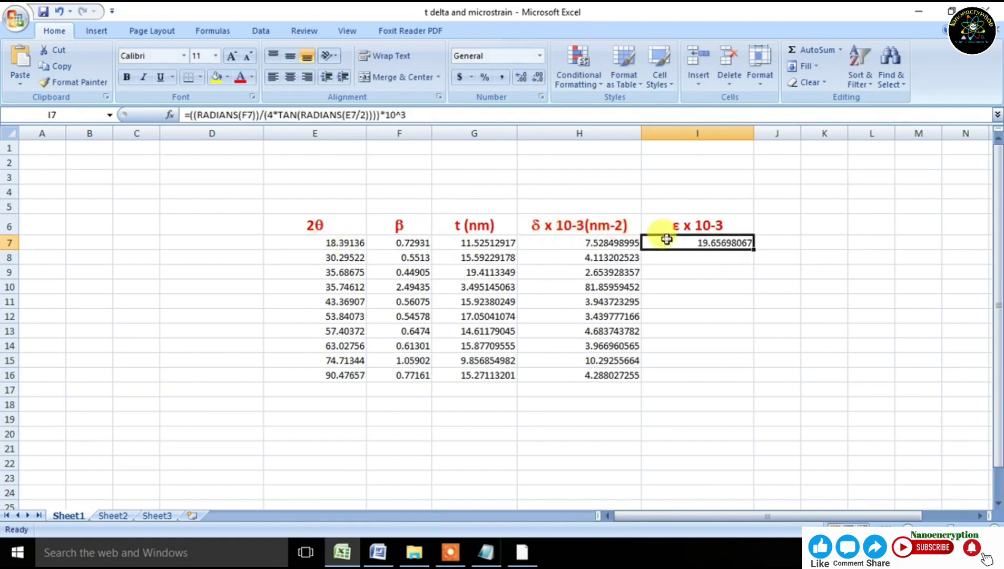
left_click_drag(753, 248, 742, 377)
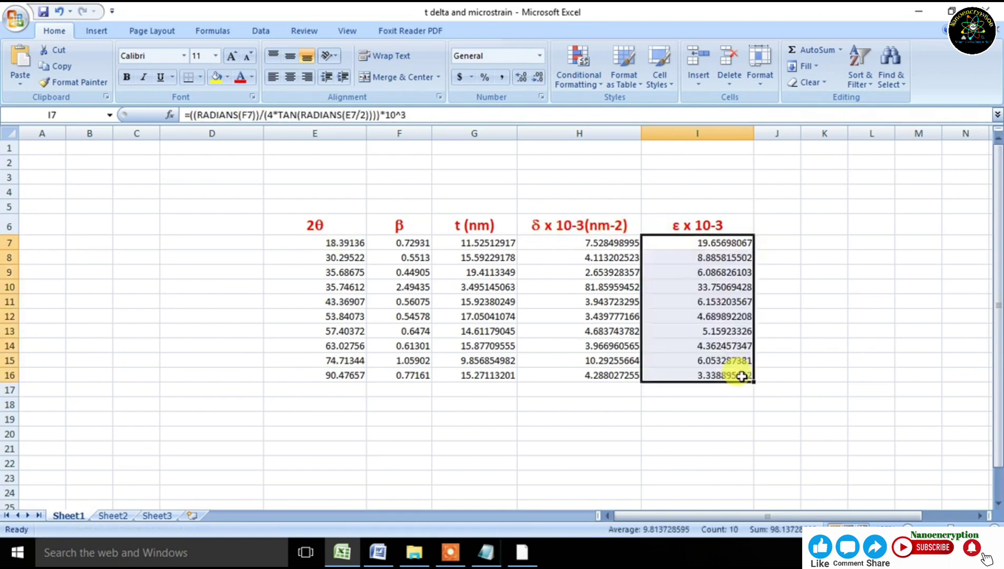
left_click(766, 333)
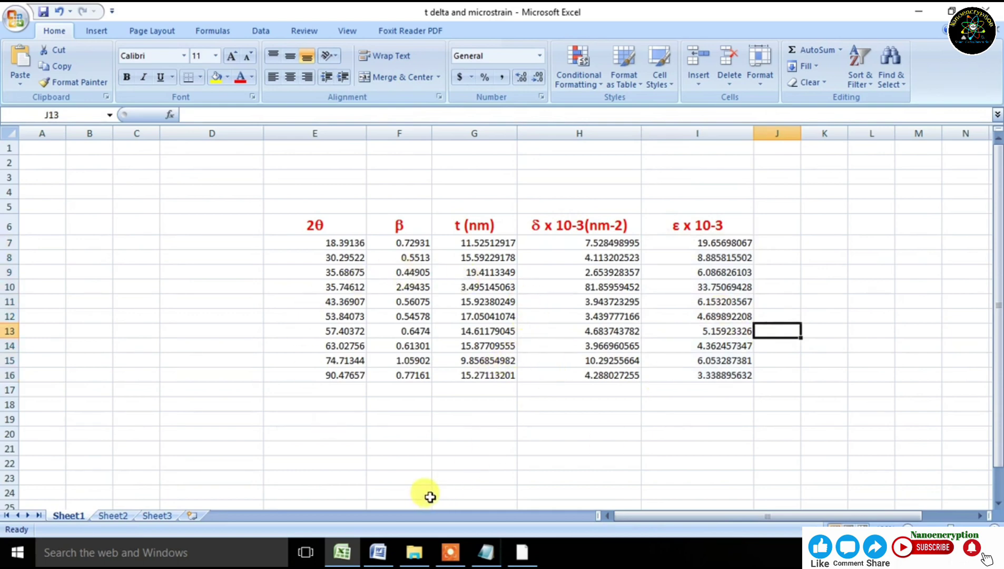
left_click(451, 553)
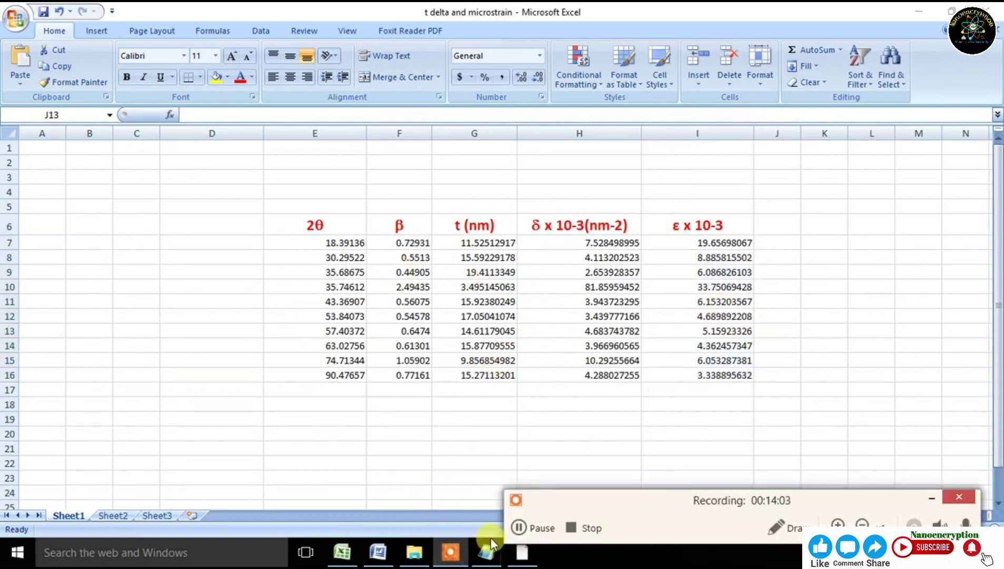
left_click(519, 528)
left_click(520, 527)
left_click(932, 498)
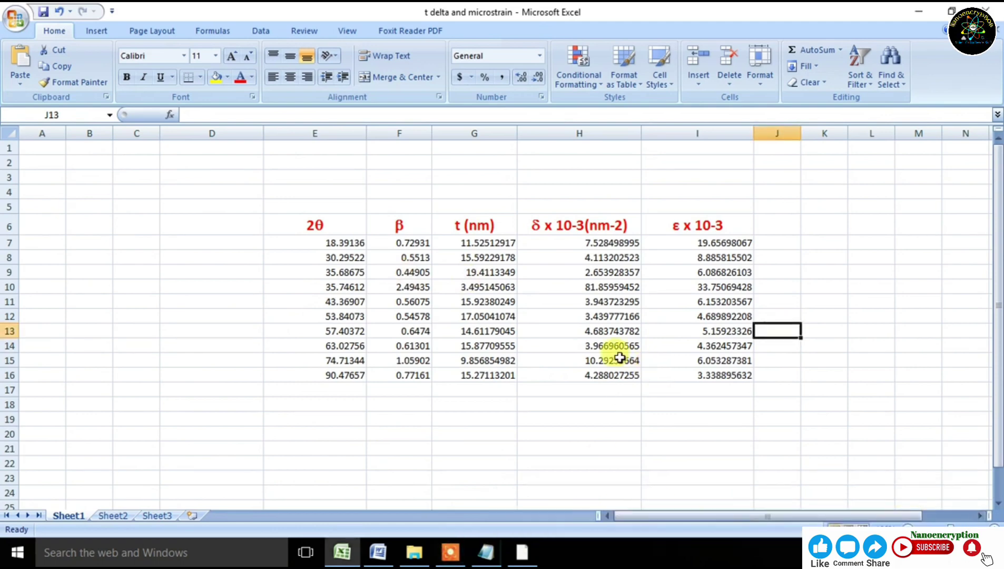
Compare the Scherrer formula in the Word document with the crystallite size formula in Excel cell G7
left_click(379, 552)
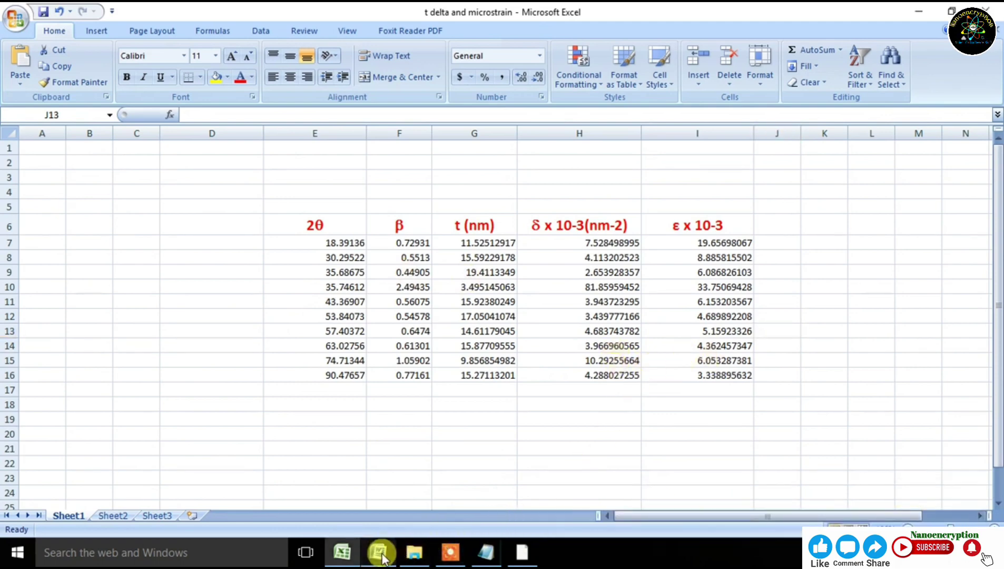
left_click_drag(562, 352, 411, 349)
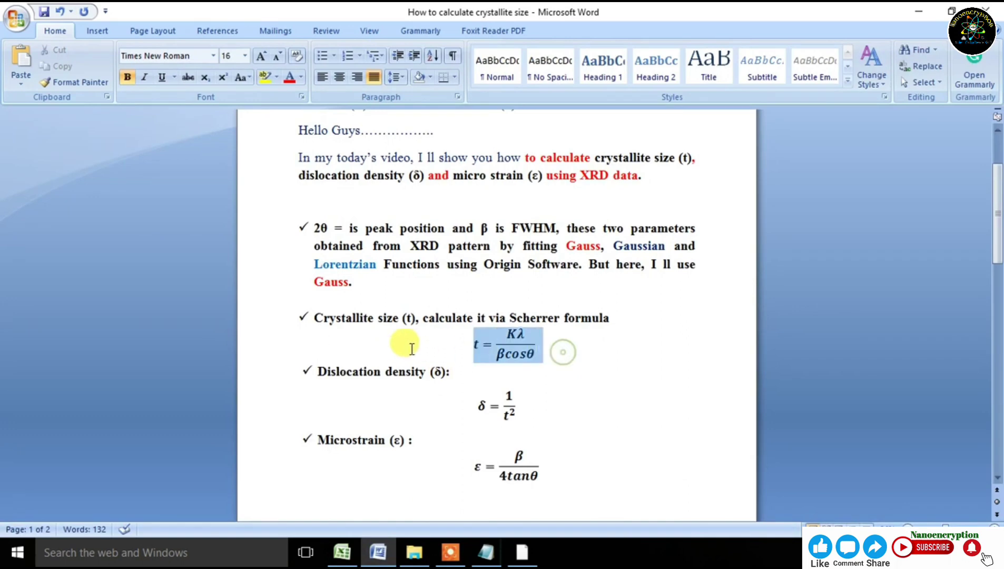
left_click(347, 546)
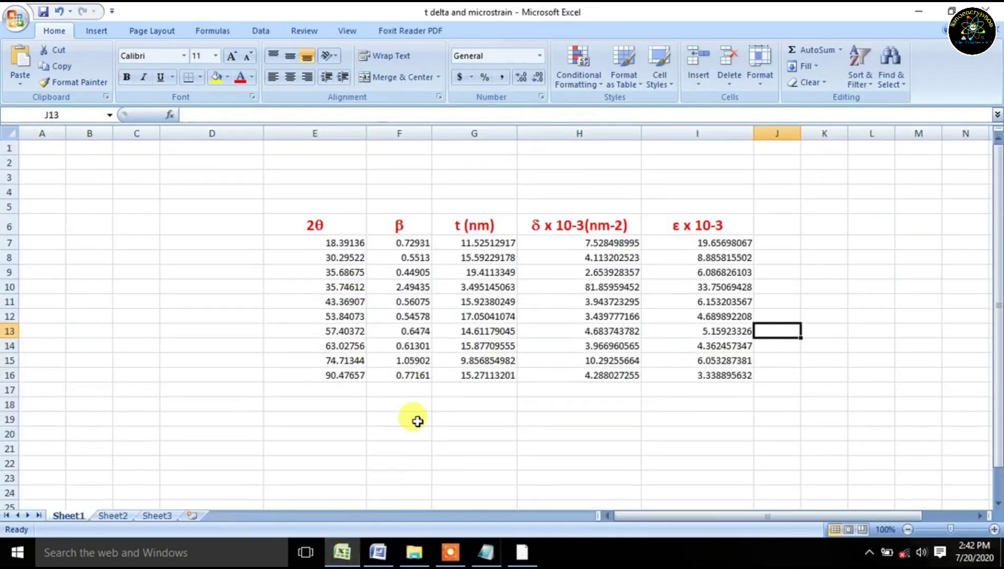
left_click(472, 241)
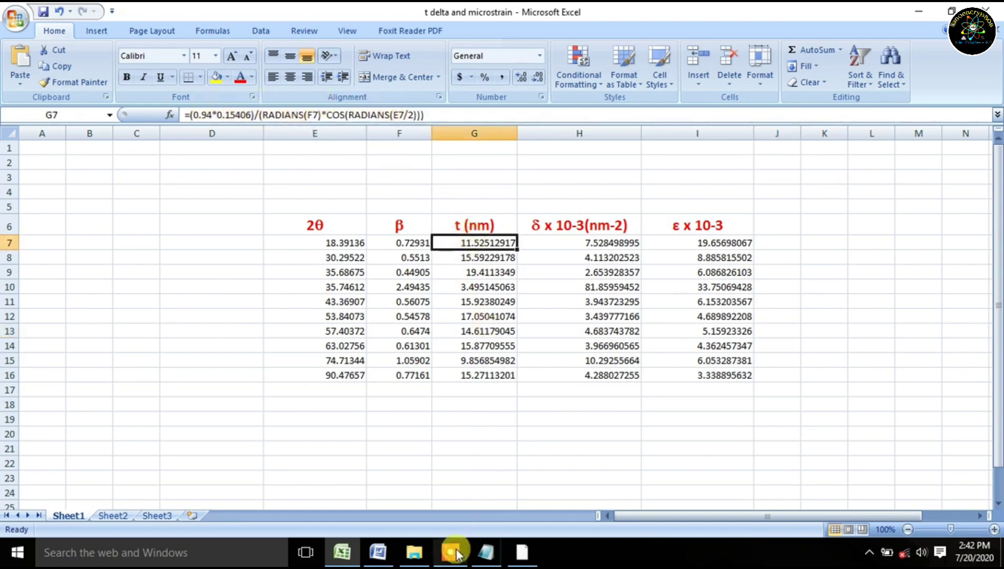
Compare the dislocation density formula in the Word document with the formula in Excel cell H7
left_click(375, 558)
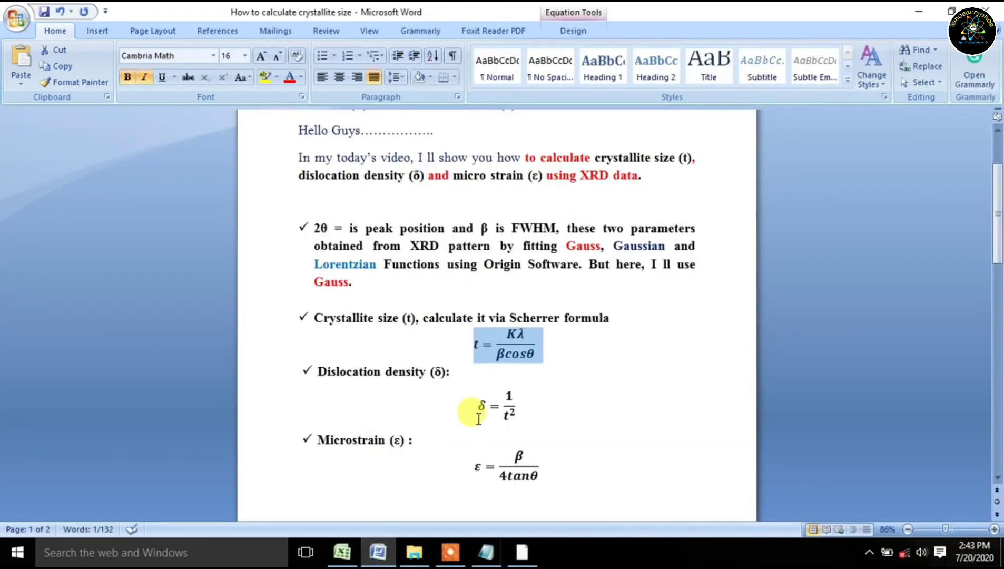
left_click_drag(533, 399, 432, 403)
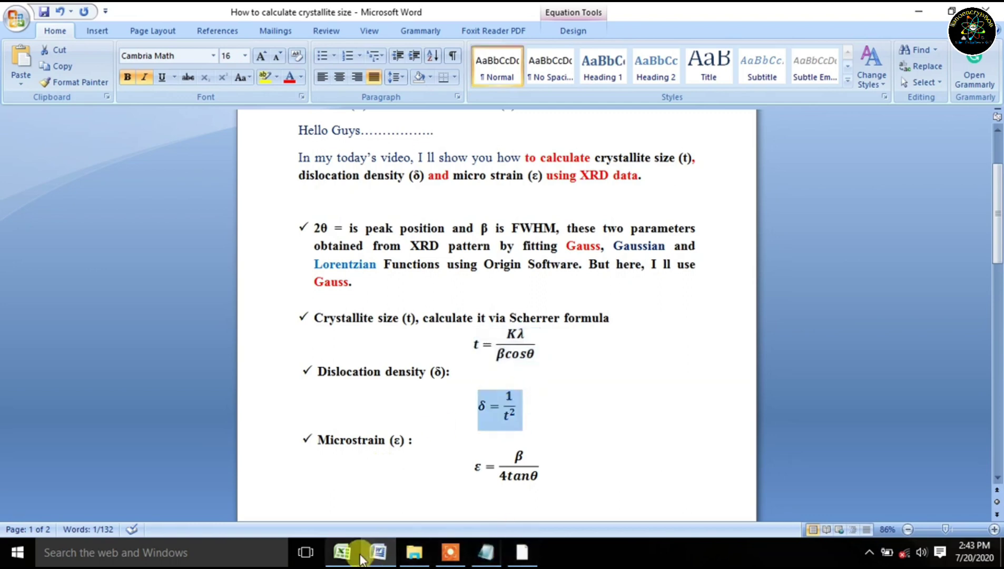
left_click(343, 551)
left_click(596, 228)
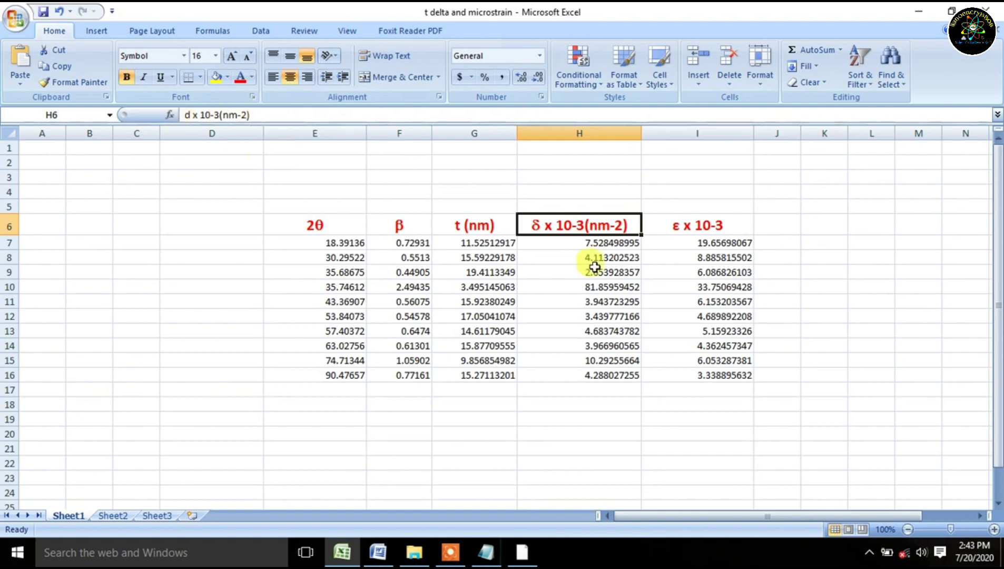
left_click(605, 242)
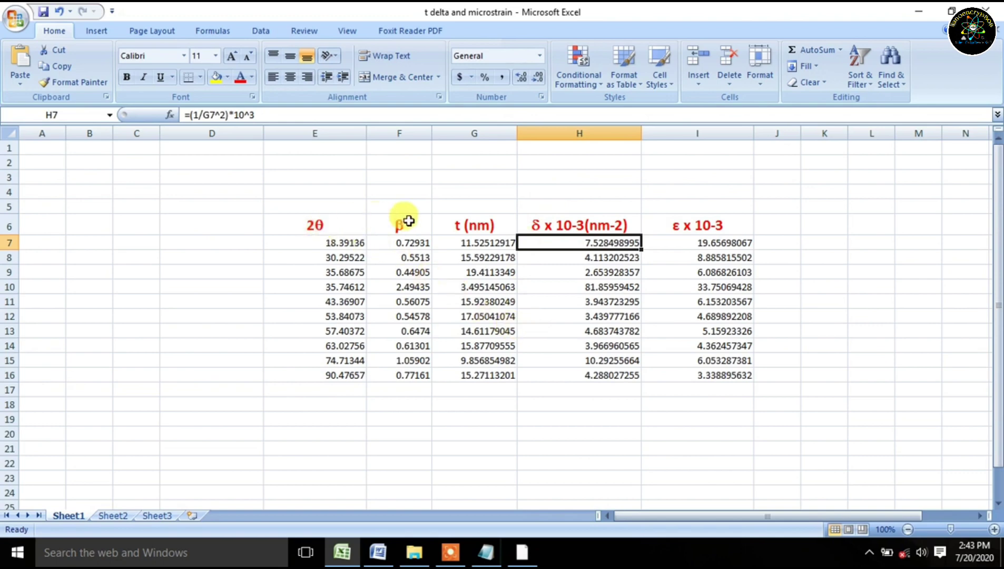
Compare the microstrain formula in Excel cell I7 with the microstrain equation in the Word document
left_click(723, 244)
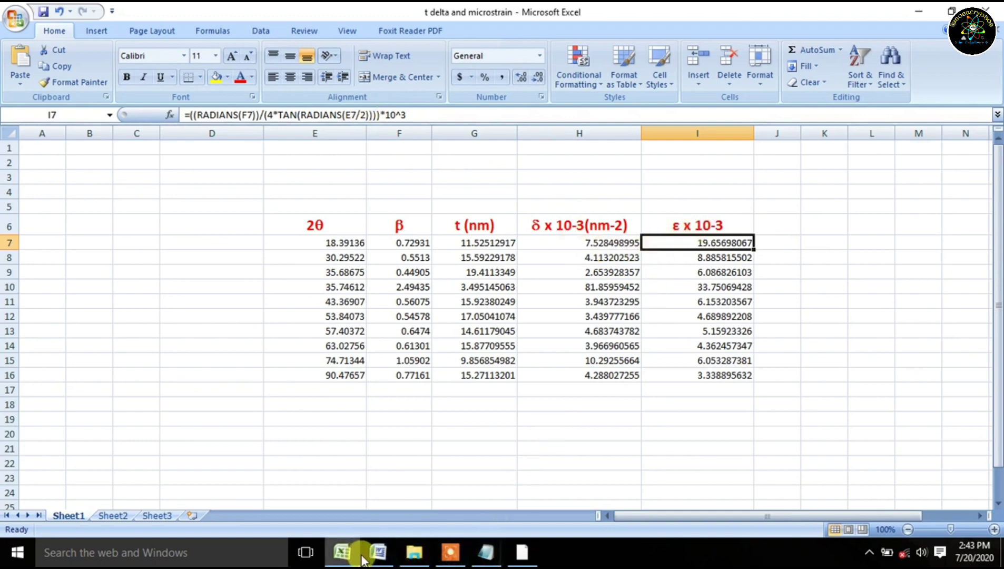
left_click(377, 559)
left_click(557, 477)
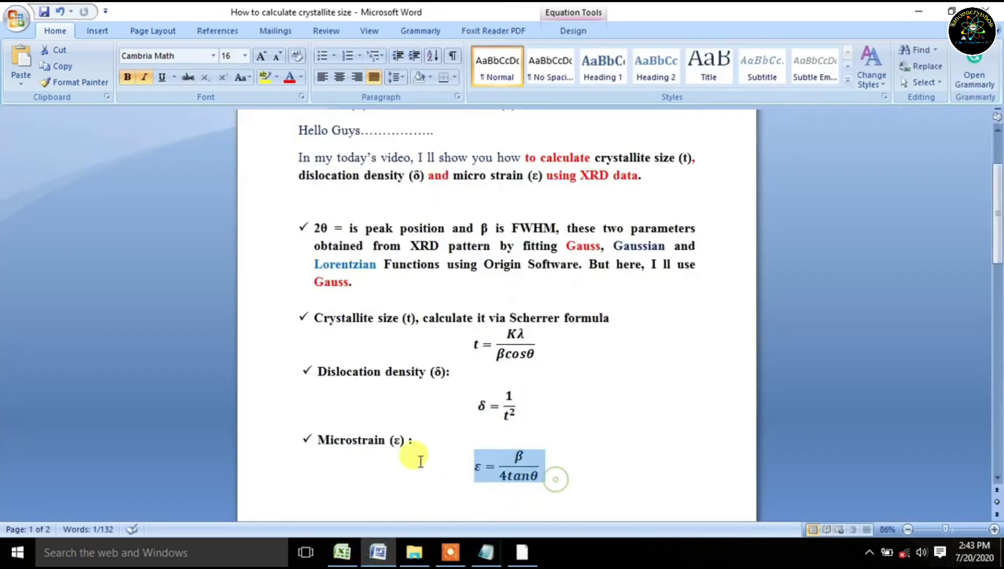
left_click(581, 480)
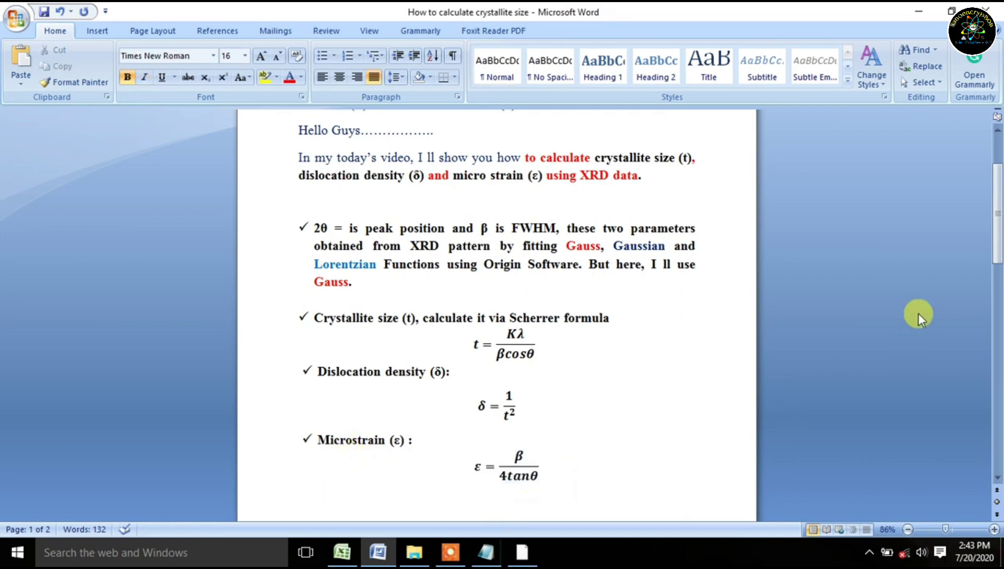
Switch to OriginPro and review the XRD Sample600 worksheet, the smoothed pattern in Graph1 and the fitted peaks in Graph2
left_click(522, 552)
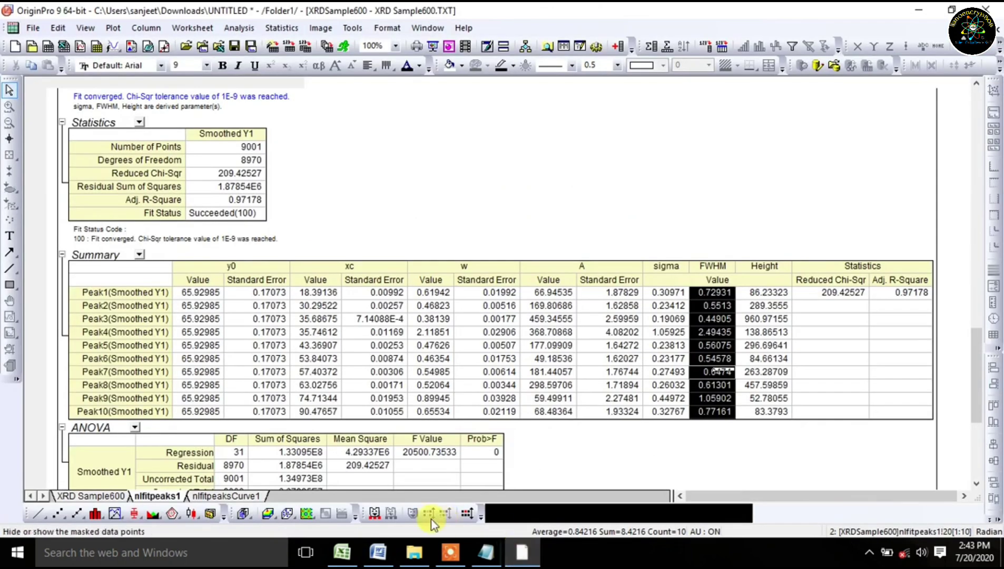
left_click(87, 496)
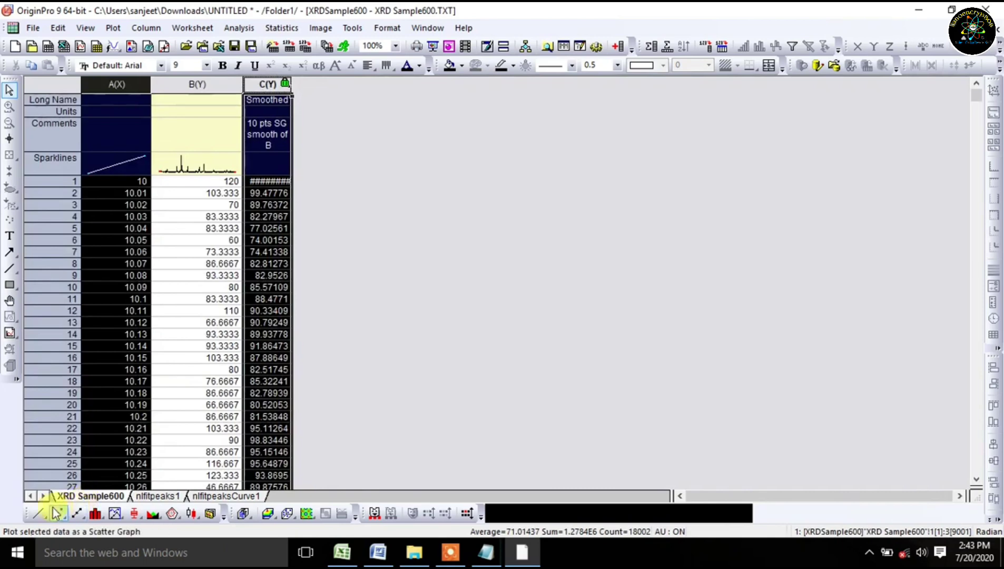
left_click(427, 28)
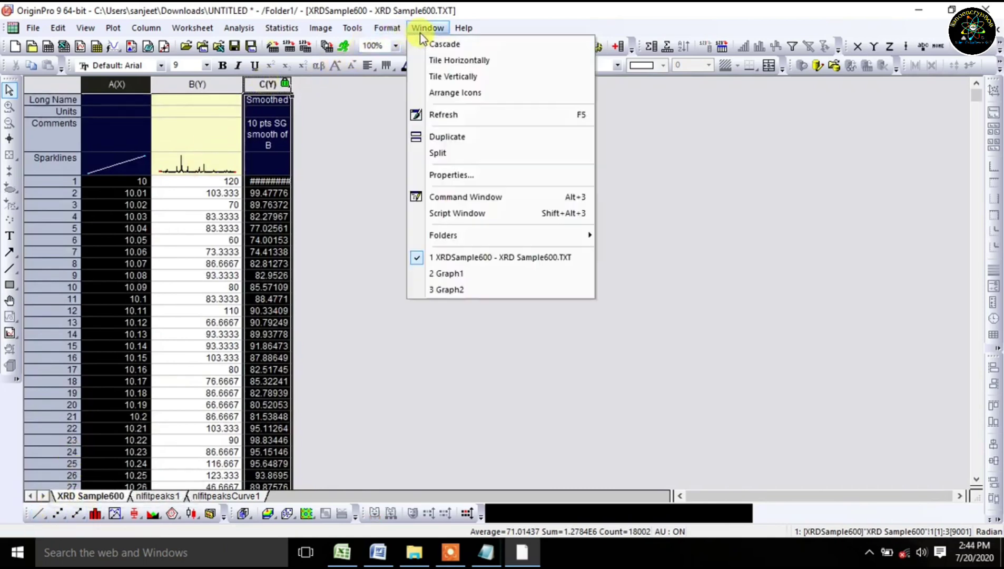
left_click(445, 273)
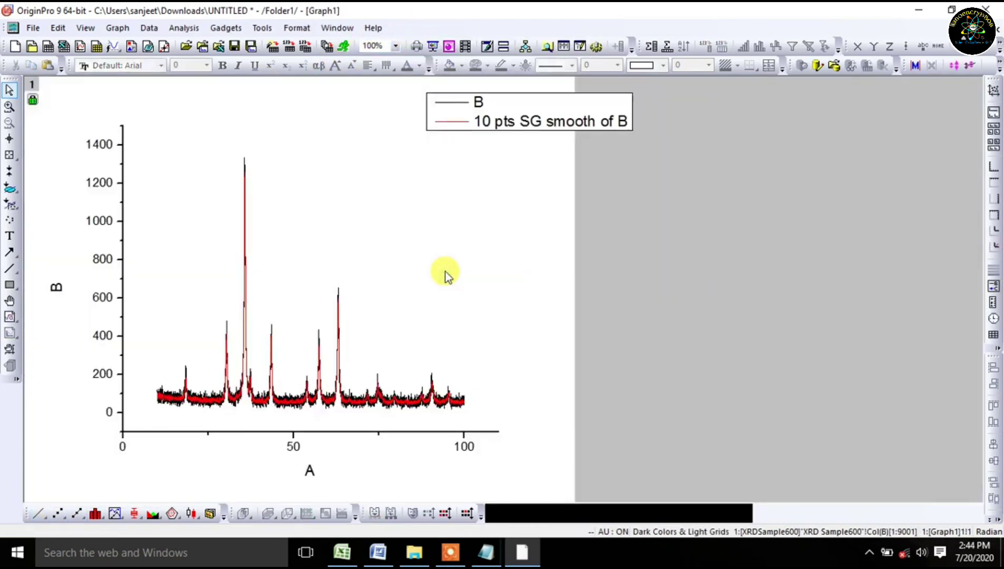
left_click(337, 28)
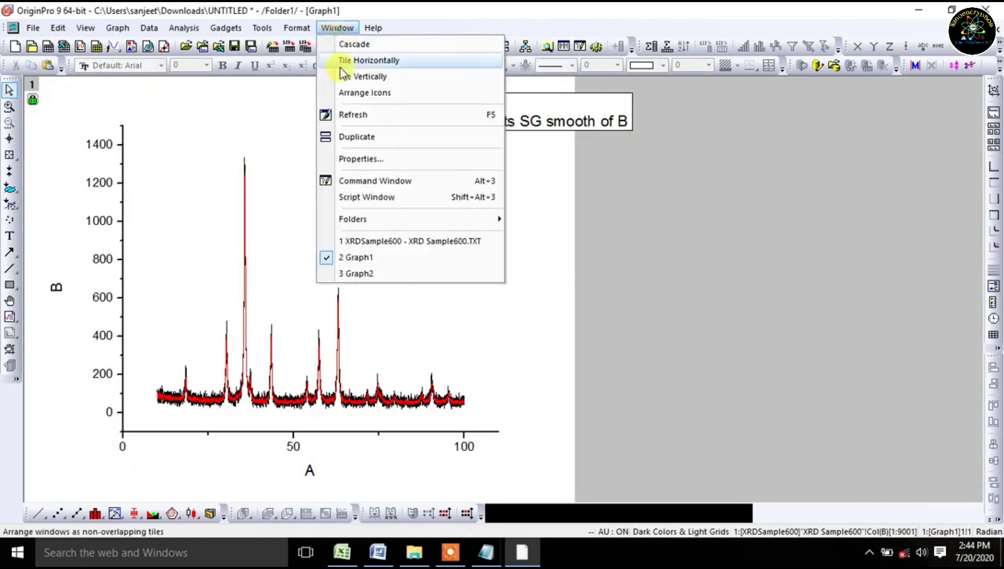
left_click(372, 278)
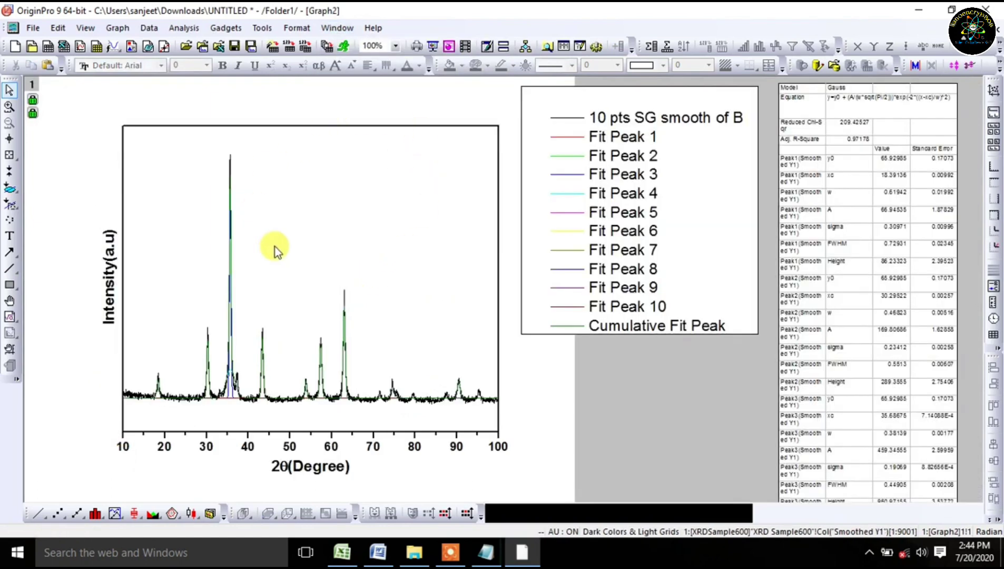
left_click(451, 552)
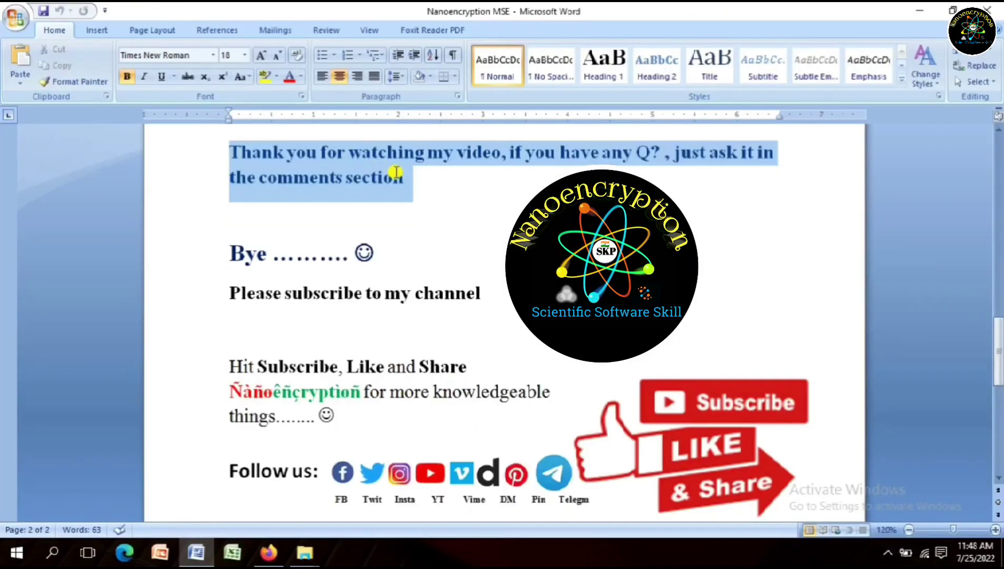
left_click_drag(395, 172, 397, 181)
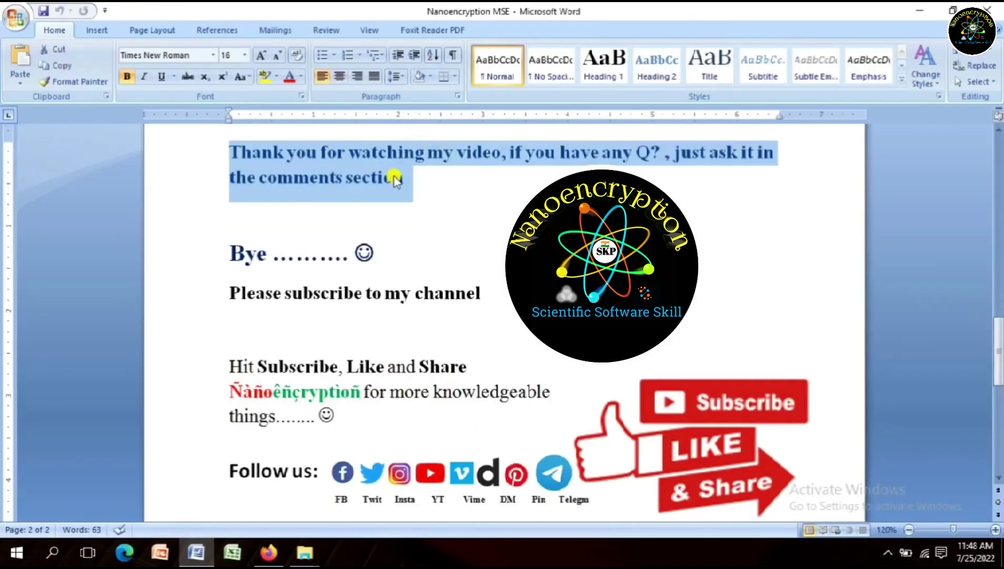
left_click_drag(230, 247, 377, 252)
left_click(365, 258)
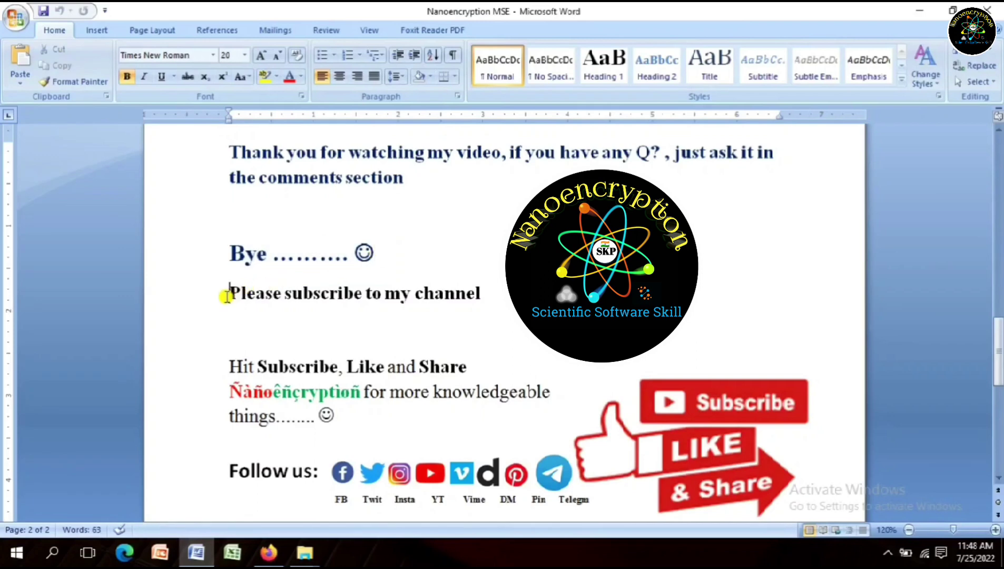
left_click_drag(227, 297, 461, 306)
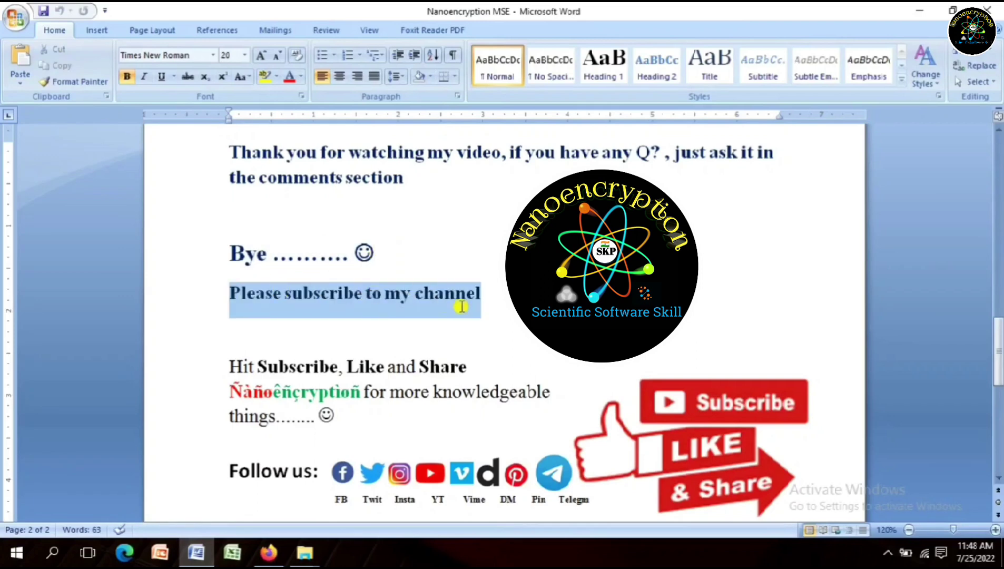
left_click(805, 284)
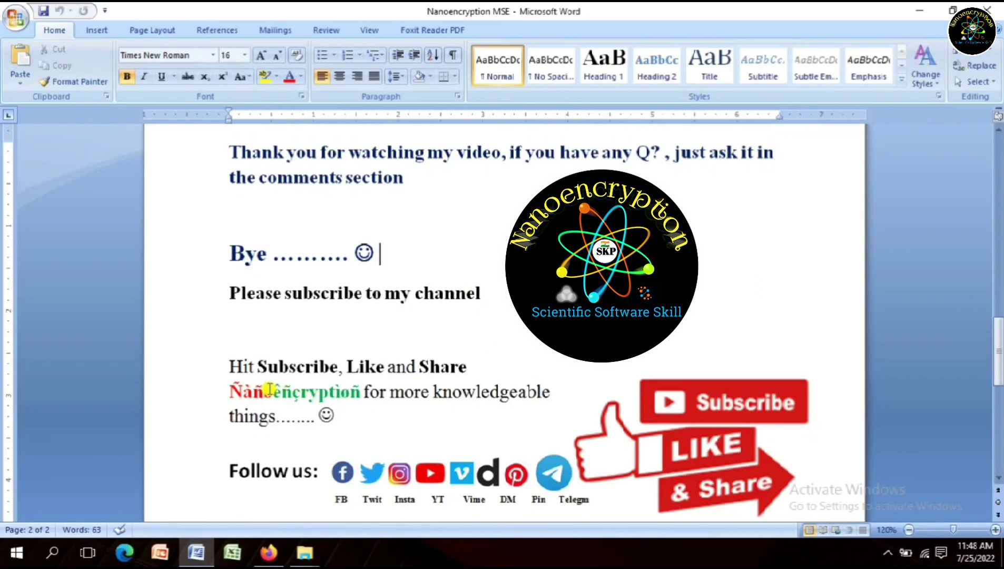
left_click_drag(231, 370, 427, 369)
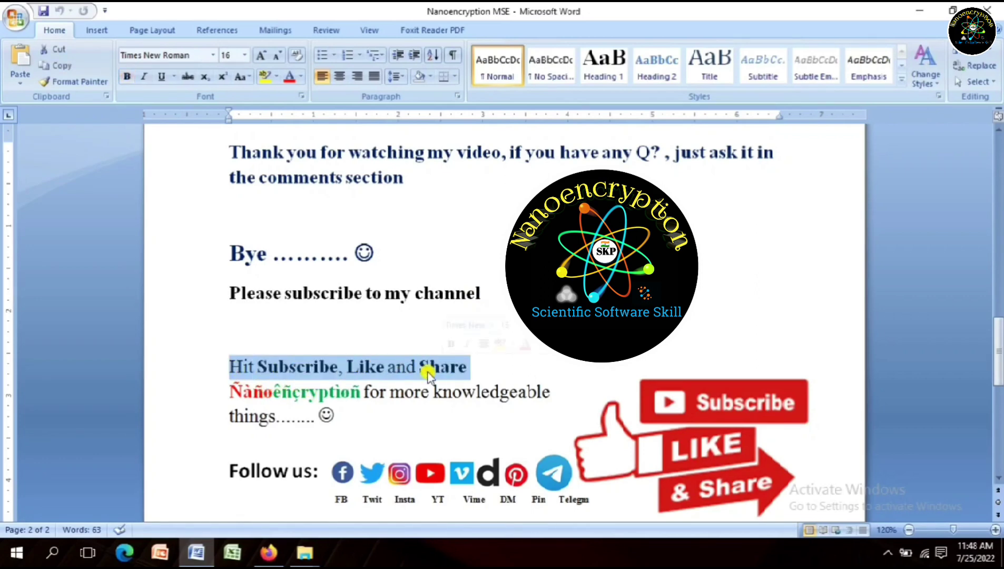
left_click_drag(230, 390, 348, 415)
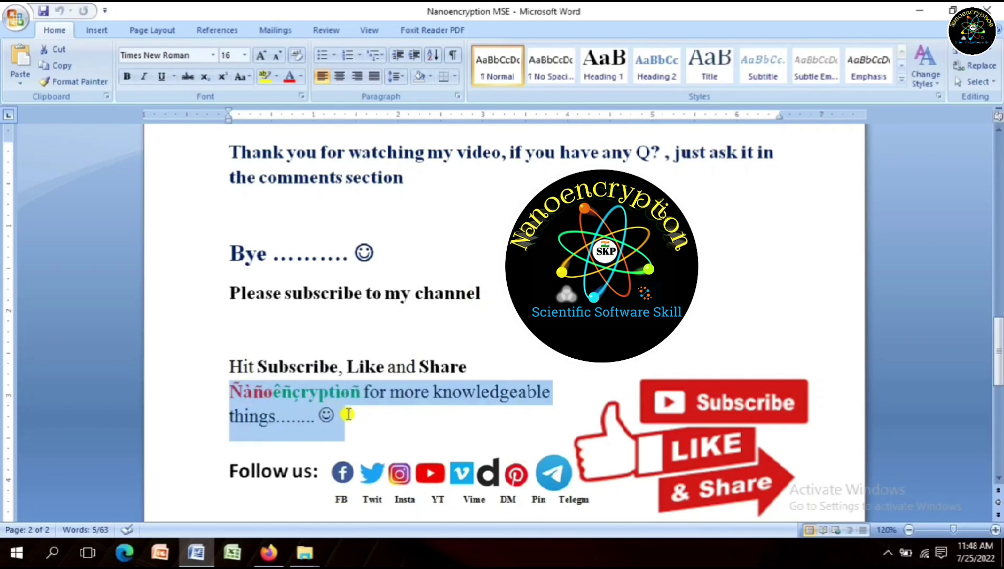